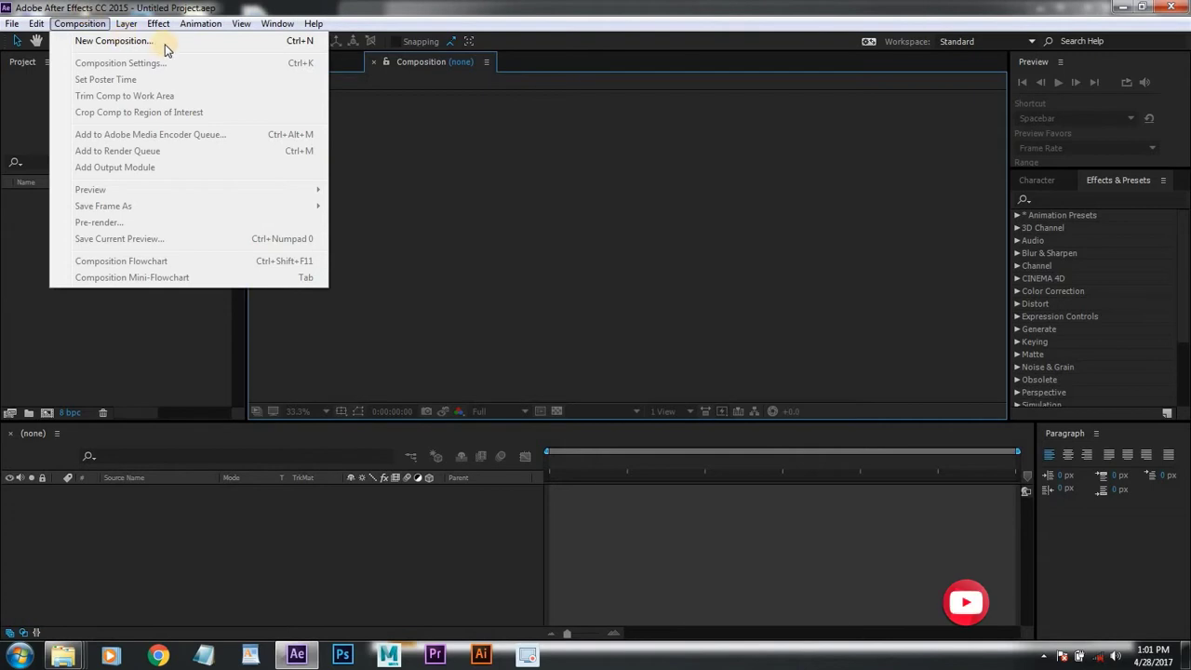
Step: Start a new composition and name it "start"
left_click(92, 10)
left_click(84, 24)
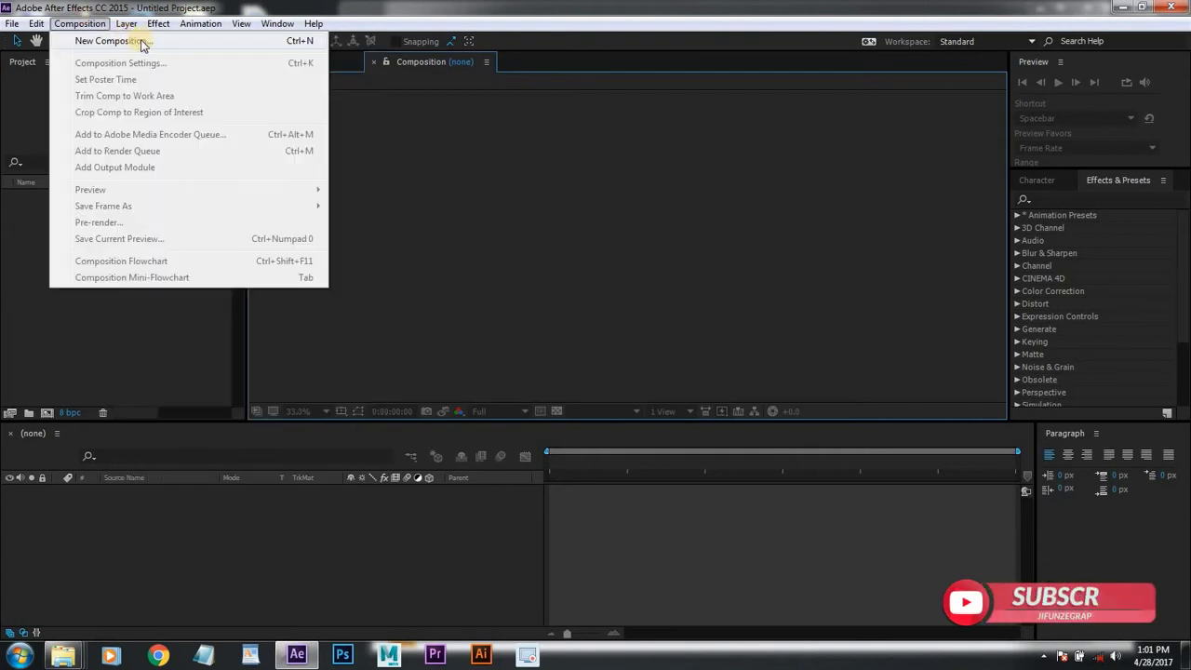
left_click(277, 43)
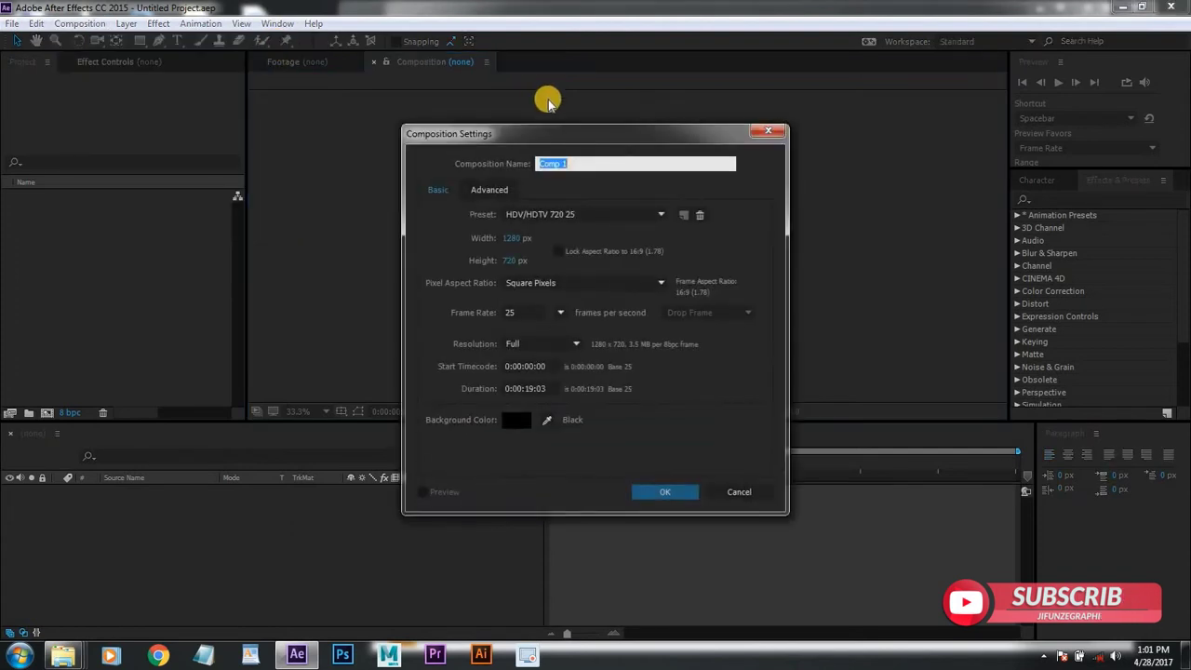
left_click_drag(539, 133, 510, 91)
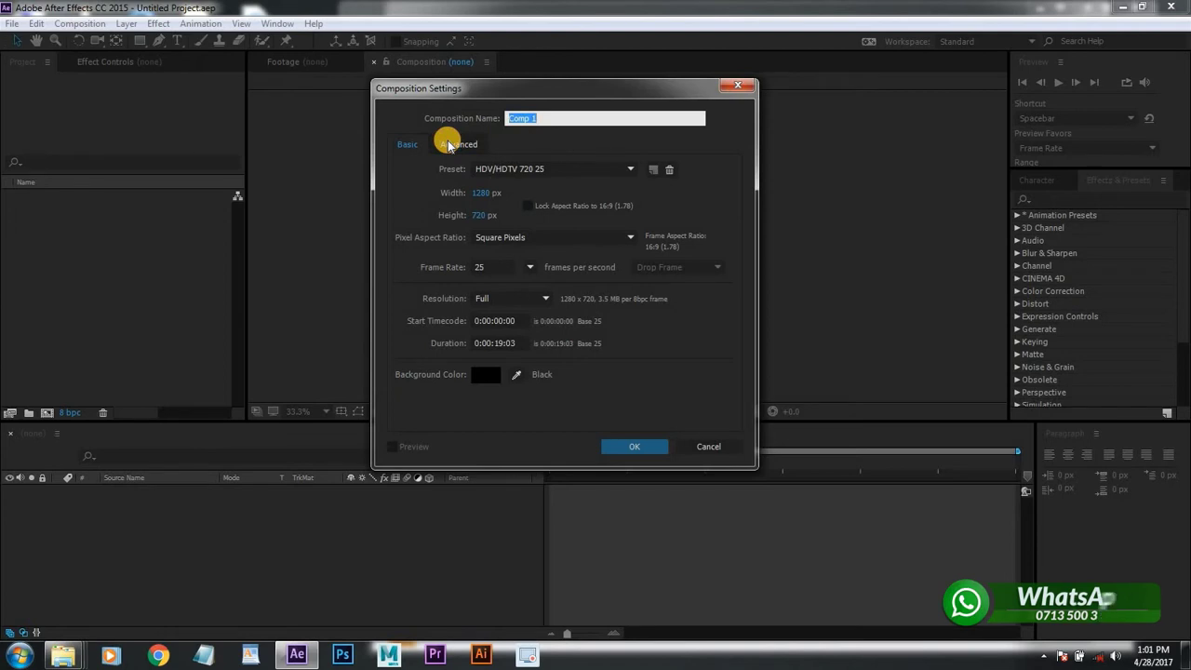
type("text")
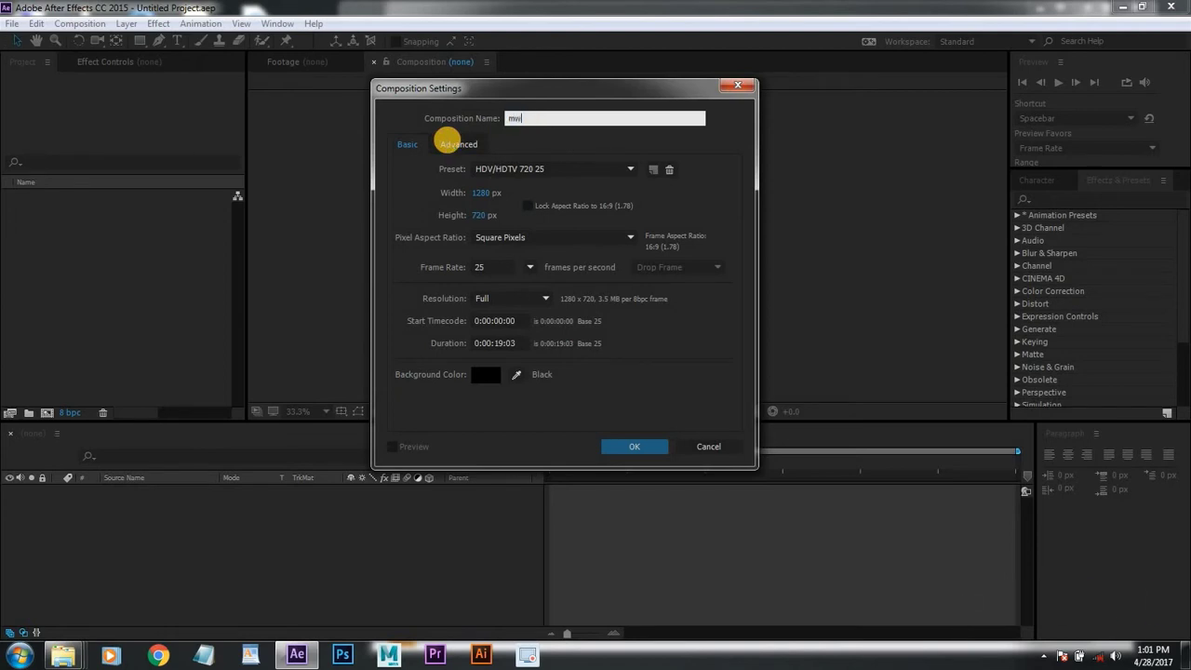
key("BackSpace")
key("BackSpace")
key("BackSpace")
key("BackSpace")
type("start")
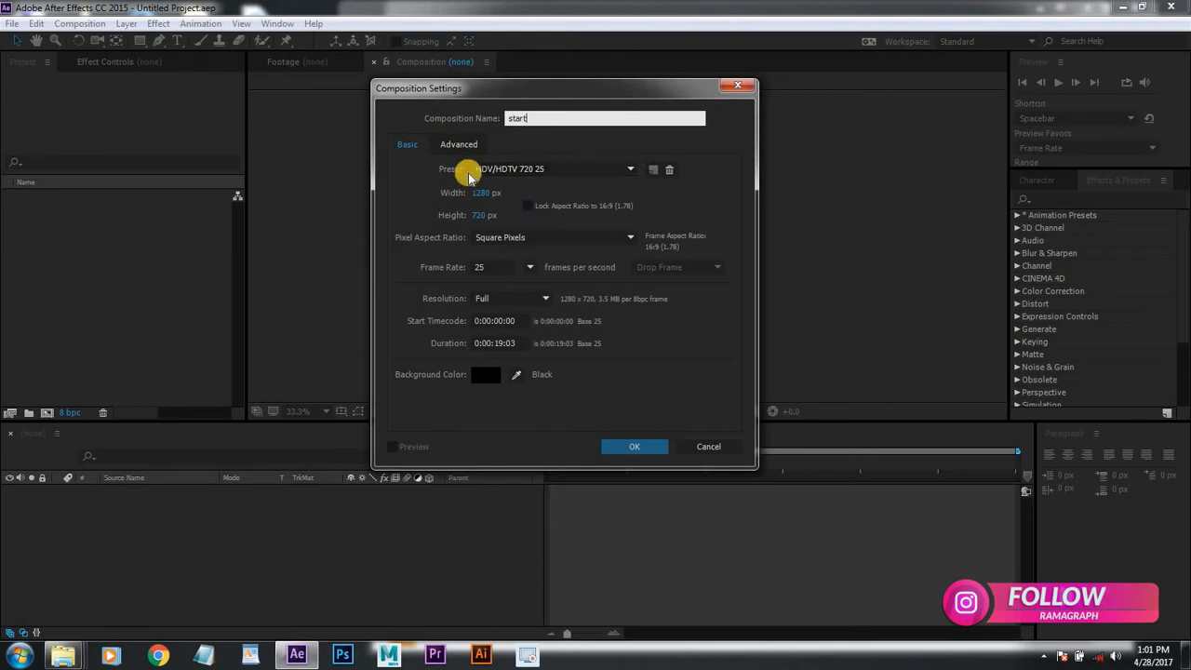
Step: Look through the composition's preset and resolution options, keeping HDV/HDTV 720 25 and Full
left_click(628, 172)
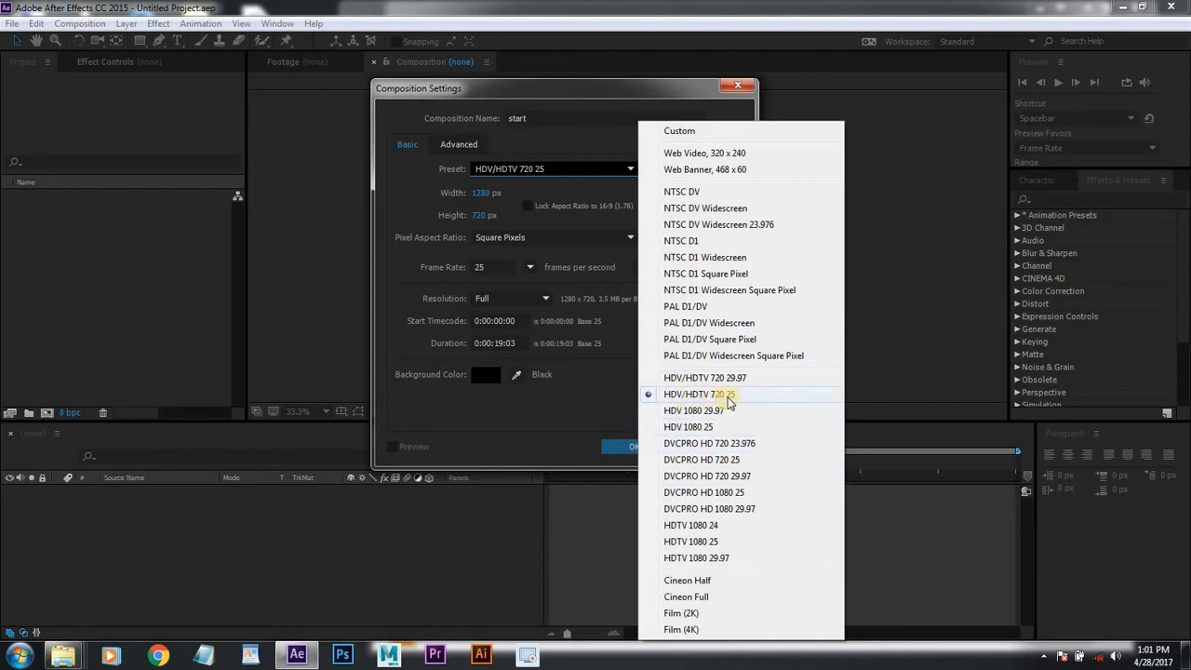
left_click(877, 307)
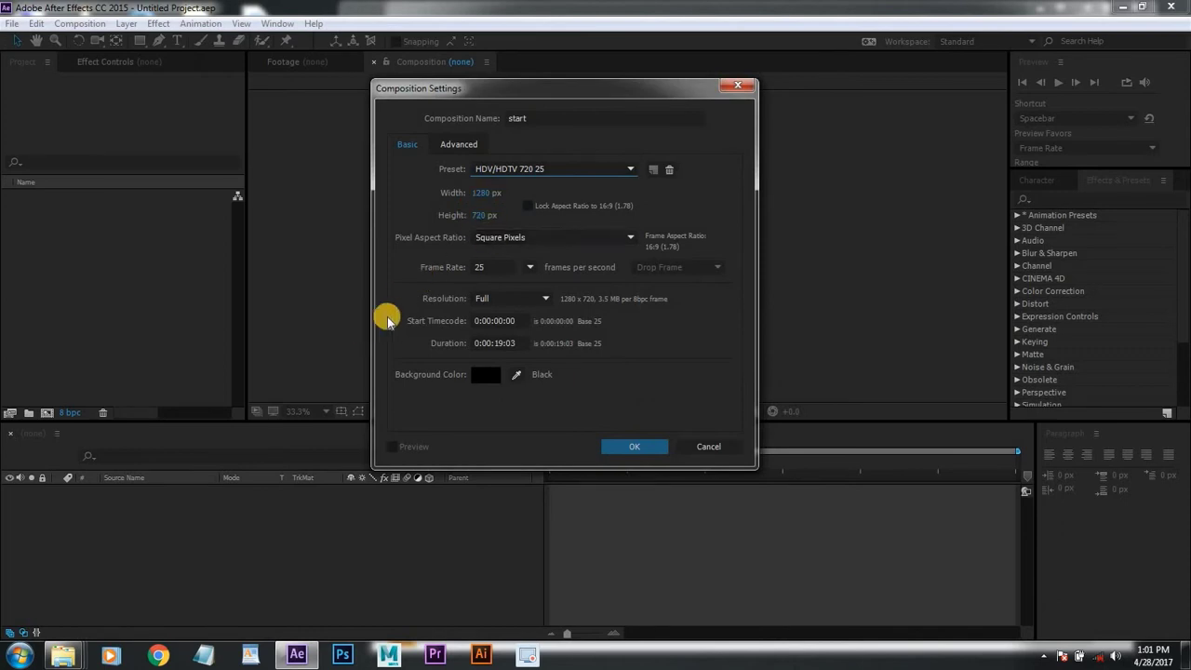
left_click(547, 300)
left_click(523, 314)
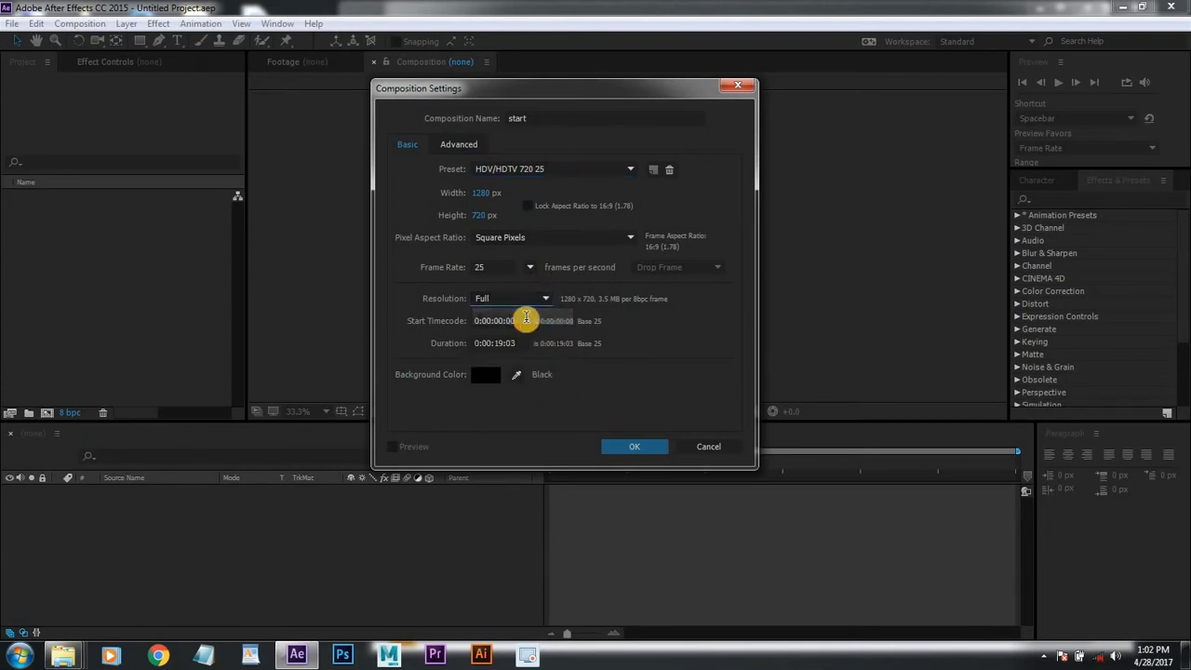
left_click(505, 298)
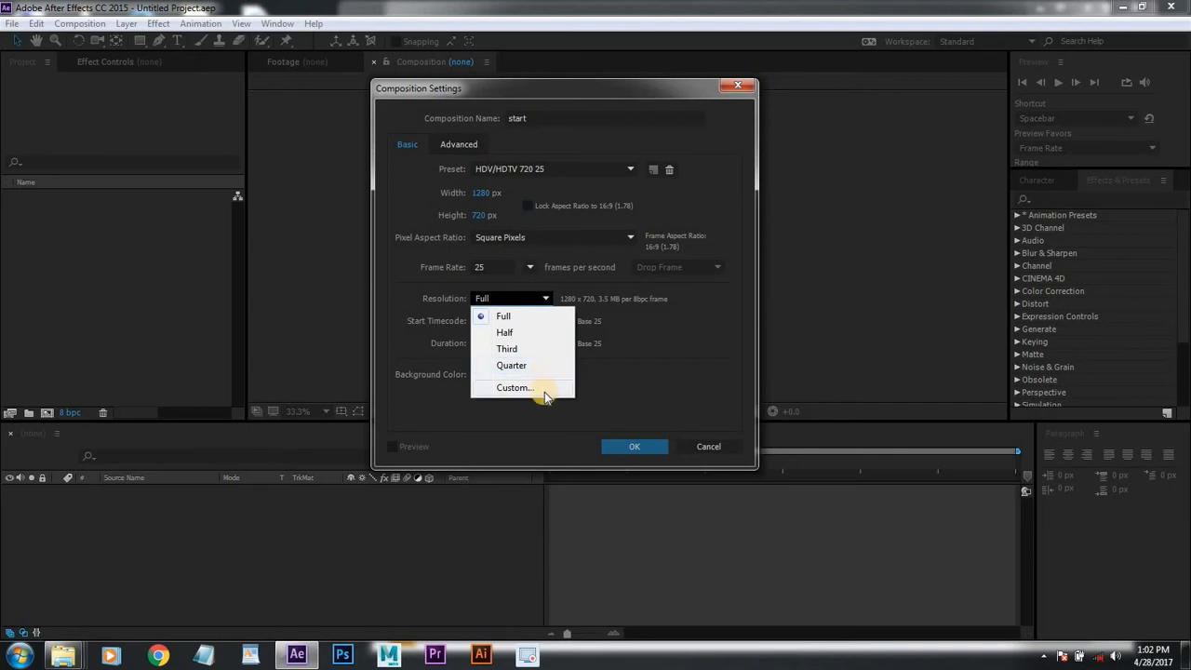
left_click(518, 319)
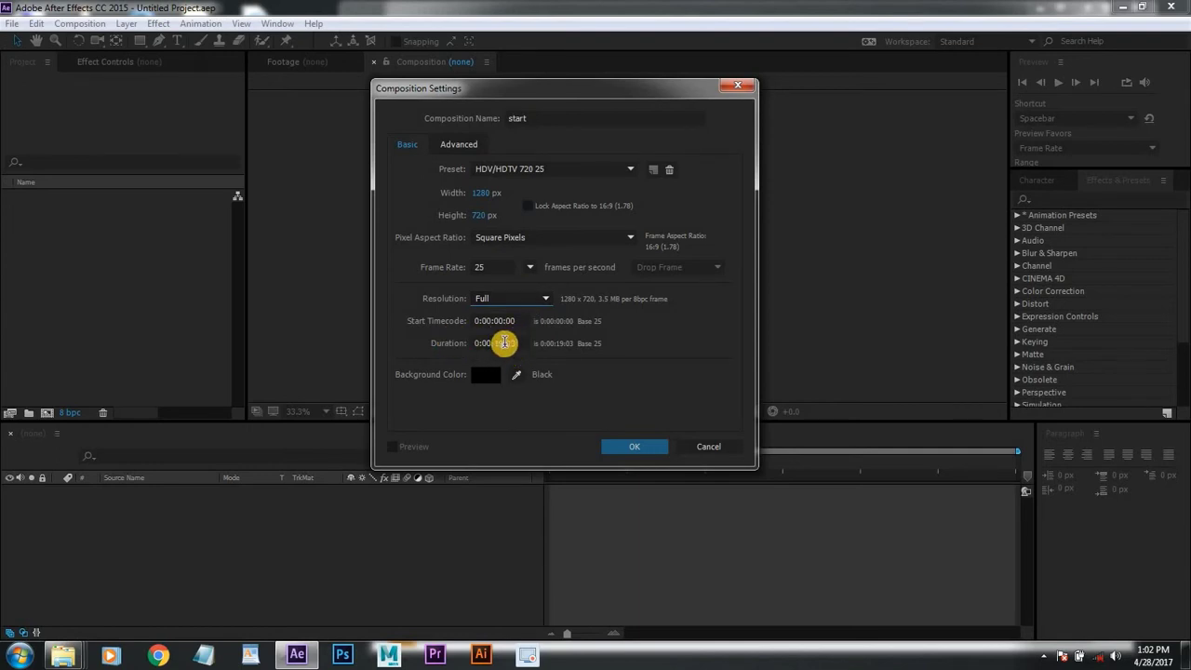
Step: Set the composition's duration to 0:00:04:03 and create the composition
left_click(503, 342)
mouse_move(501, 342)
left_mouse_down()
mouse_move(516, 342)
mouse_move(497, 343)
left_mouse_up()
left_click_drag(491, 343, 518, 343)
left_click_drag(518, 343, 514, 343)
left_click(636, 448)
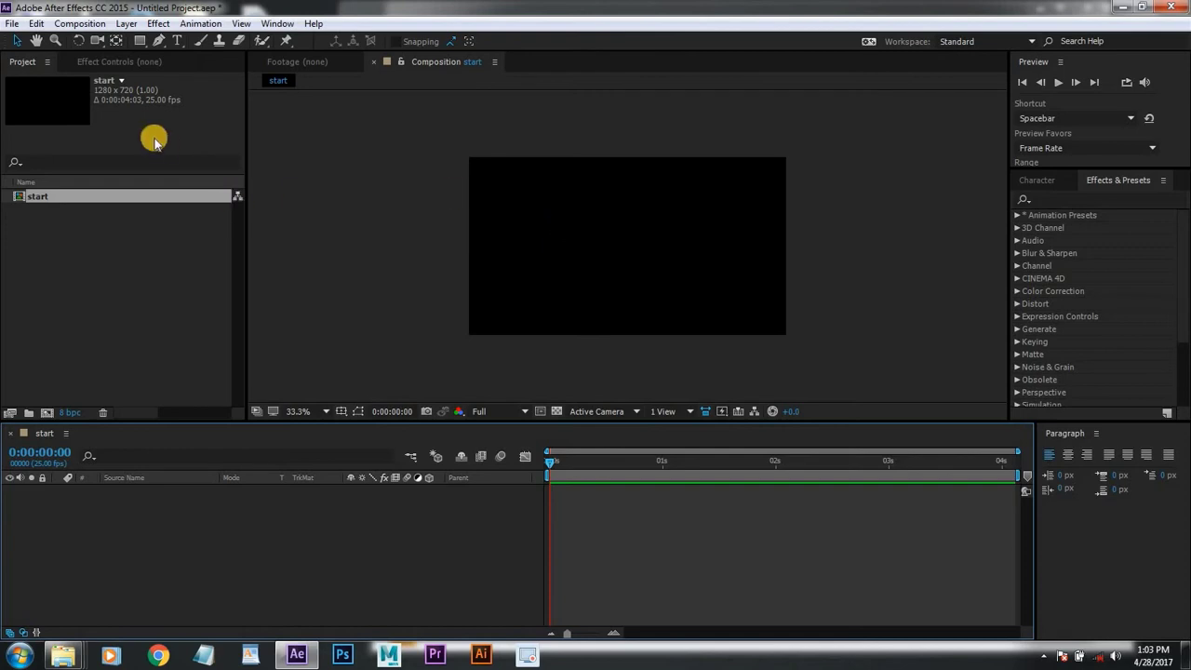
left_click(45, 200)
left_click(44, 200)
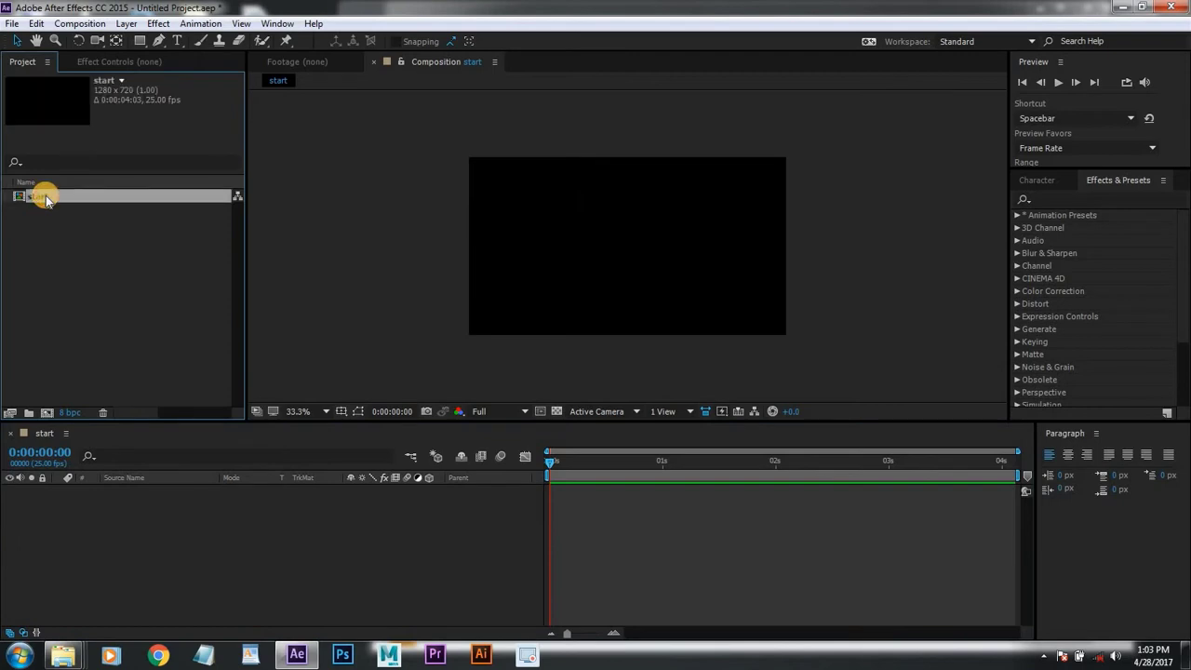
left_click(47, 198)
left_click(52, 203)
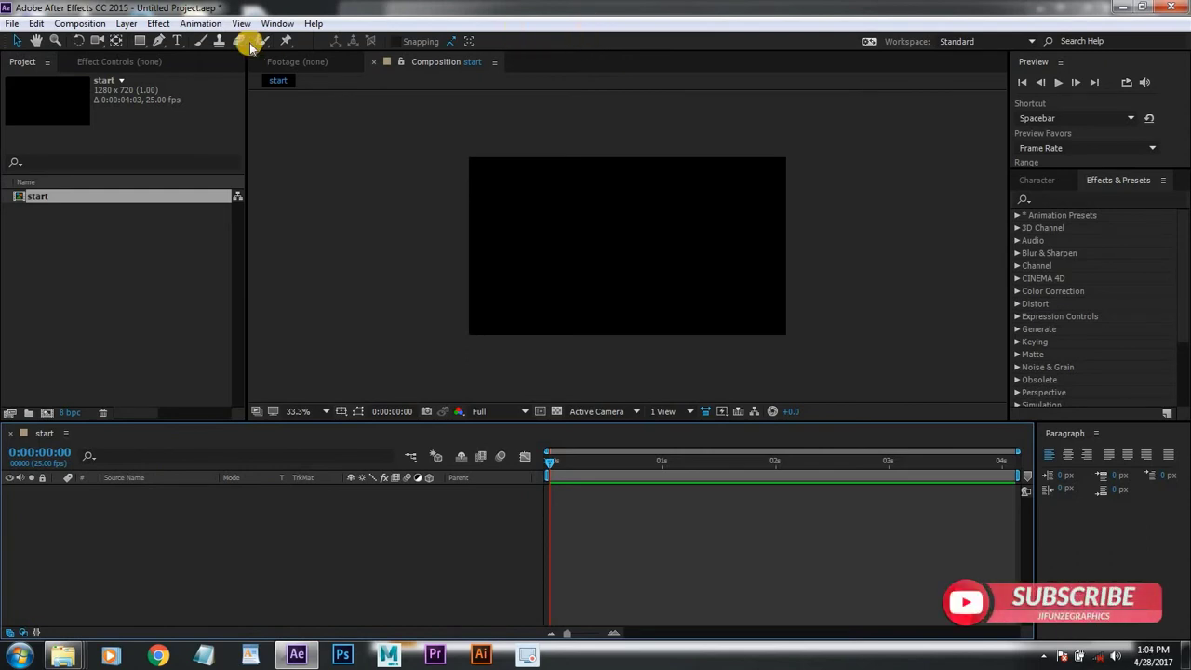
left_click(79, 25)
left_click(89, 25)
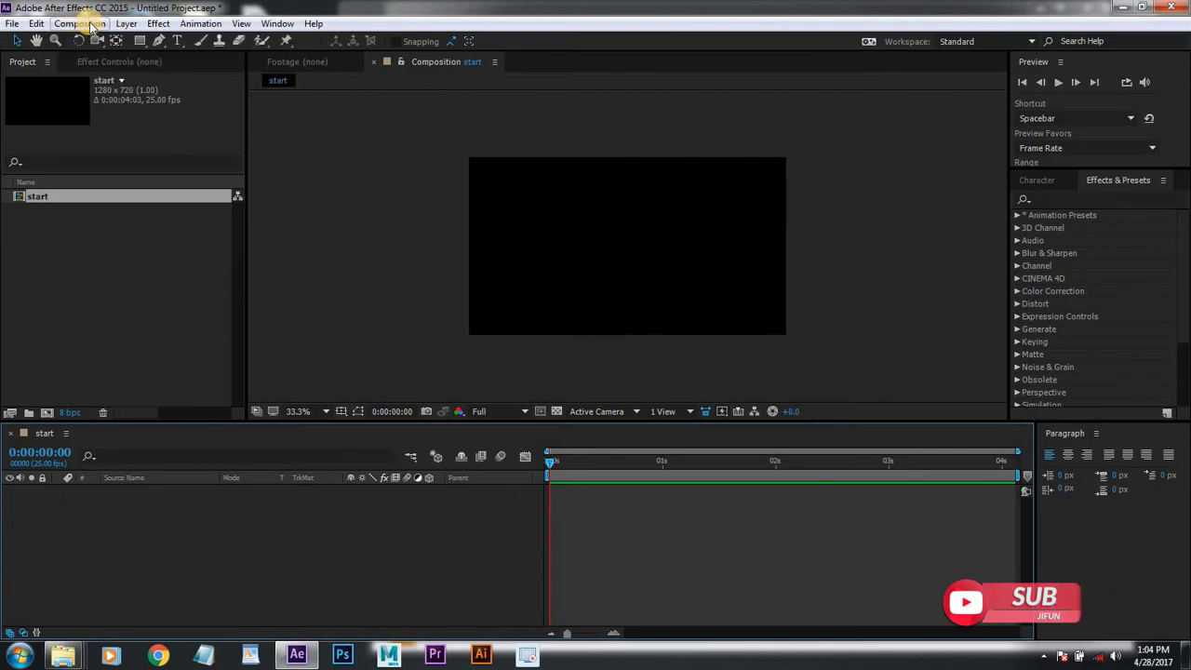
left_click(90, 25)
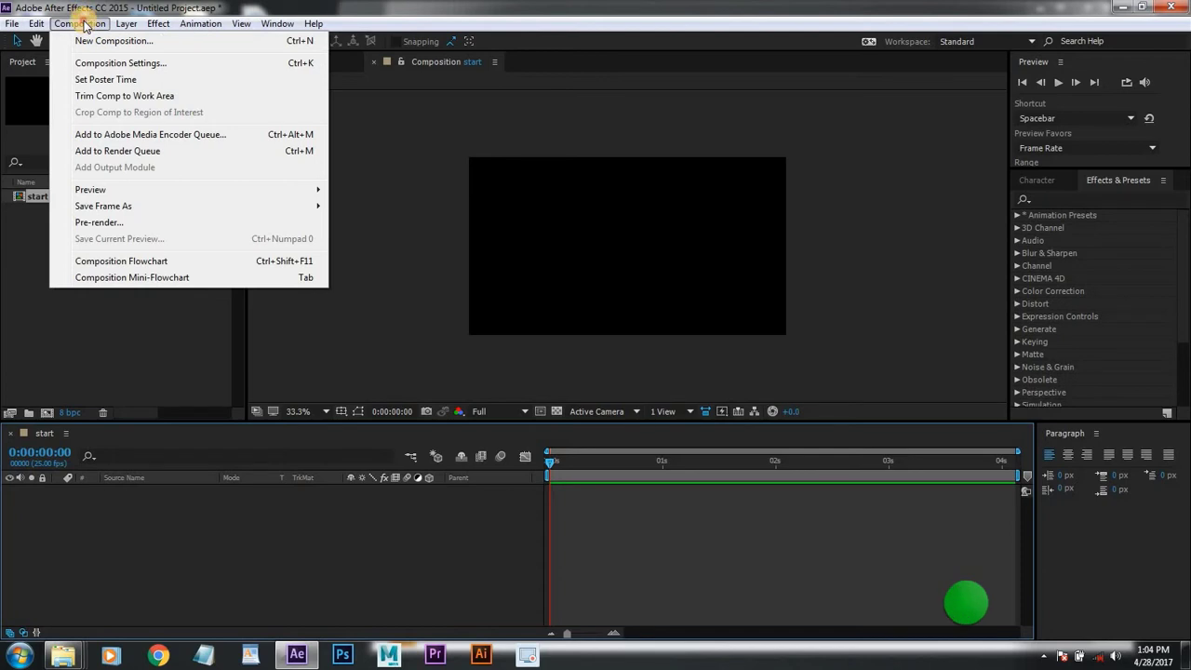
left_click(90, 25)
Step: Add a 1280 x 720 px solid layer in light turquoise green to the start composition
left_click(125, 26)
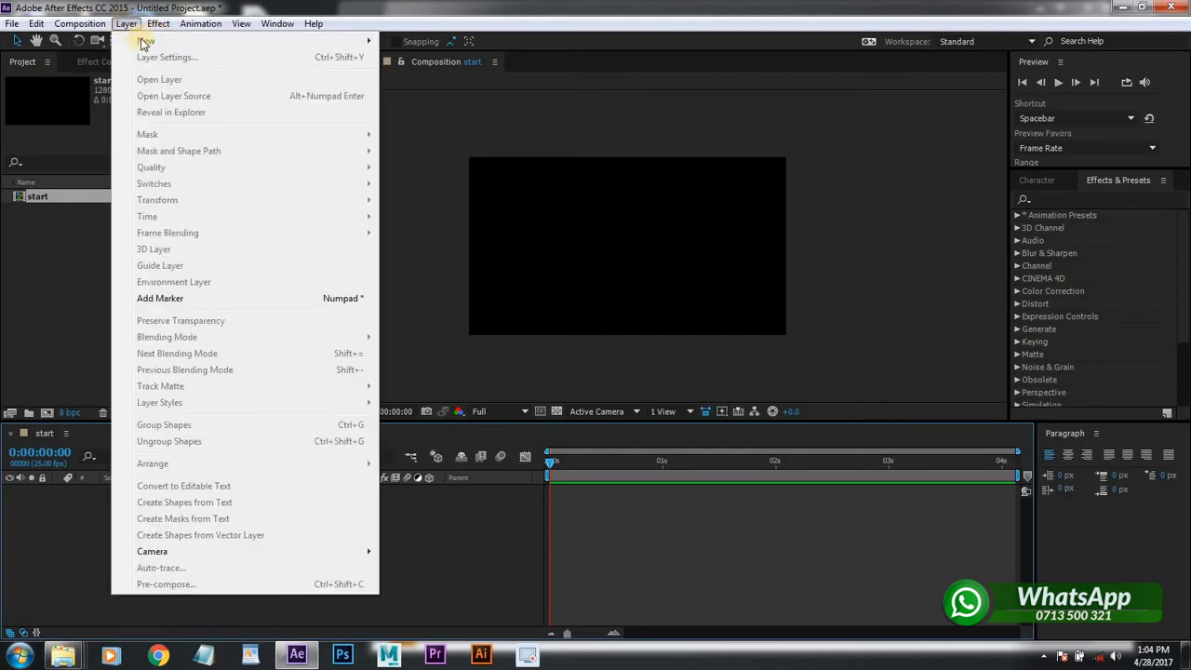
mouse_move(147, 43)
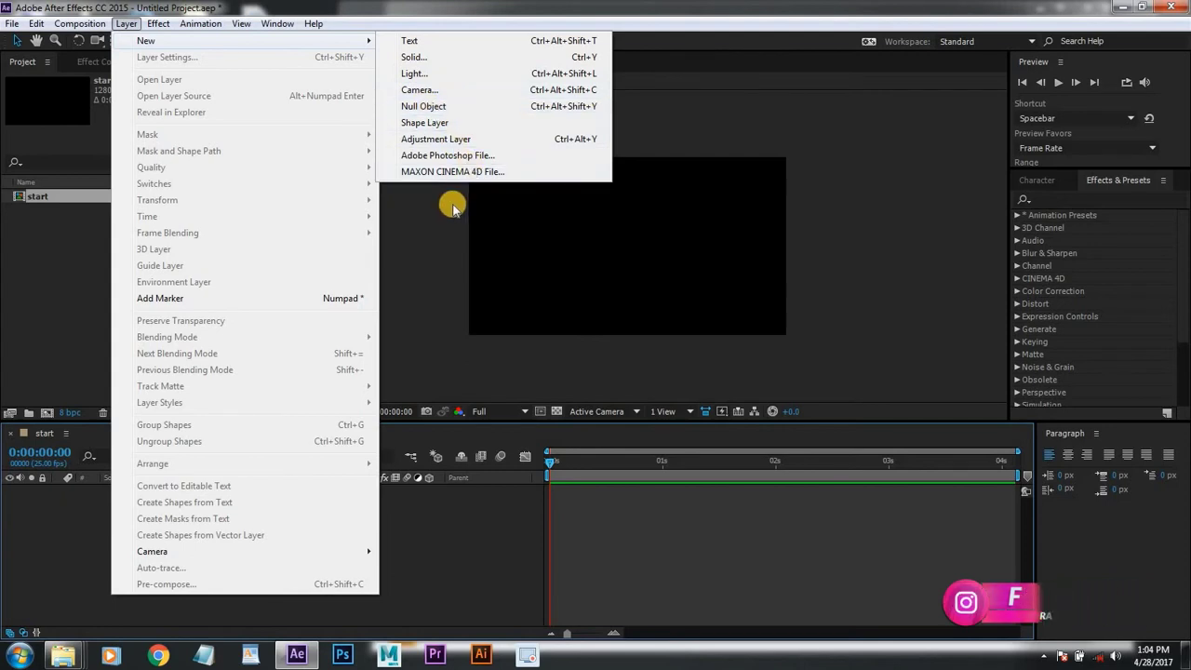
left_click(416, 57)
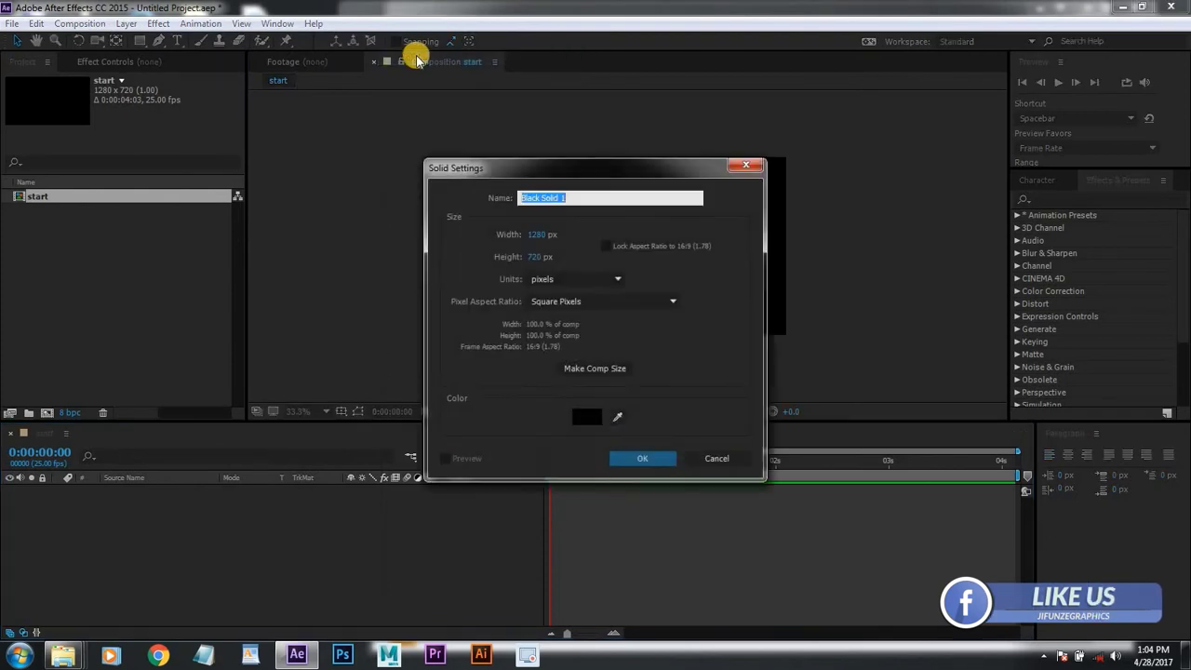
left_click_drag(560, 165, 538, 133)
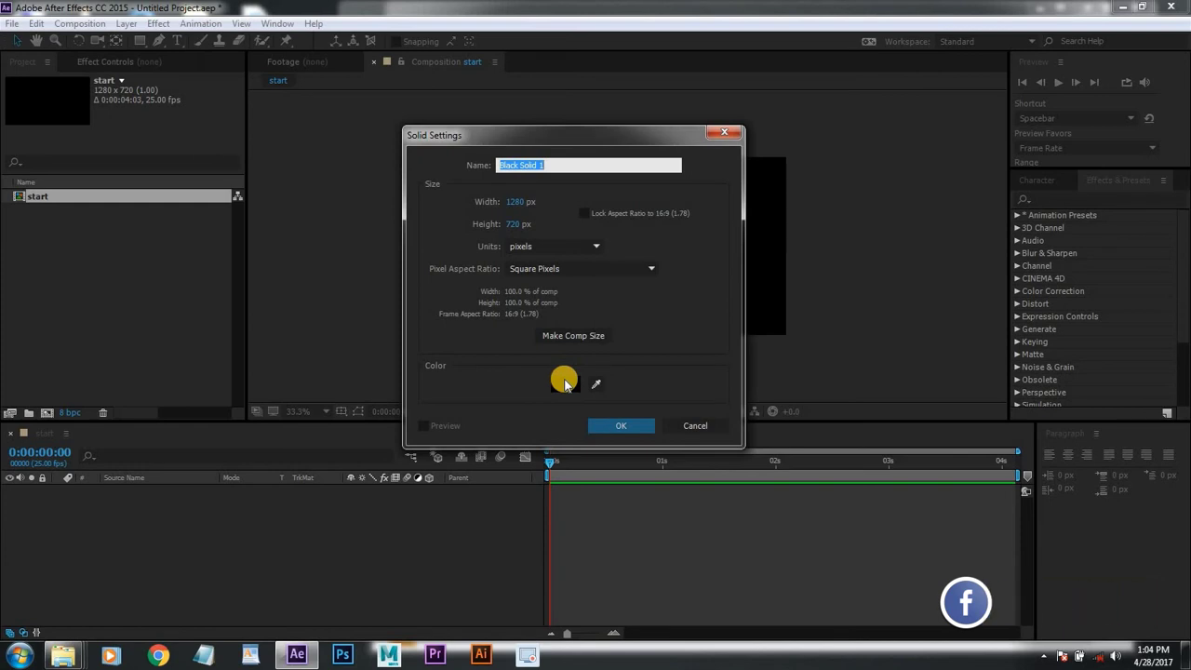
left_click(565, 383)
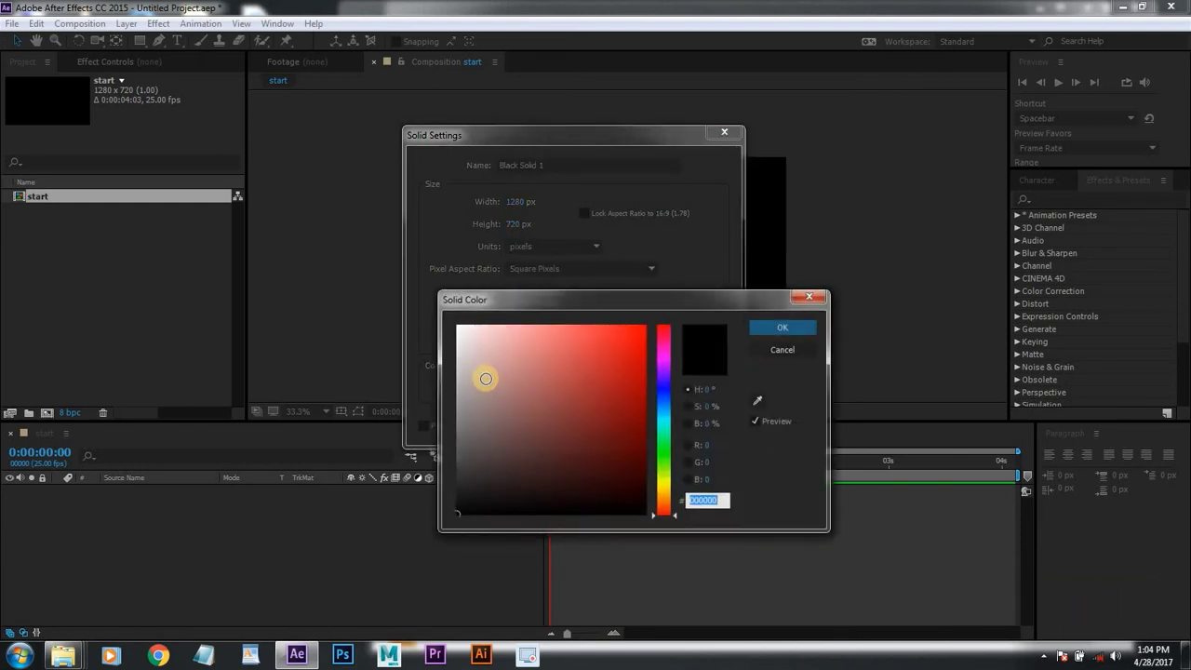
left_click(665, 443)
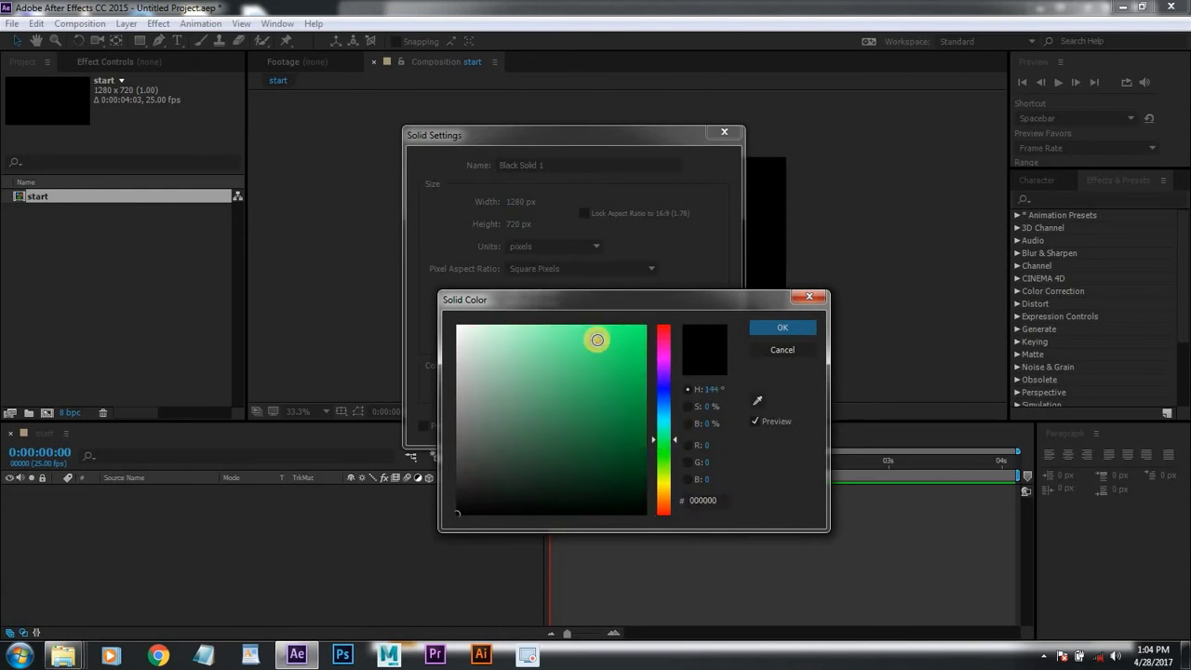
left_click(565, 321)
left_click(799, 327)
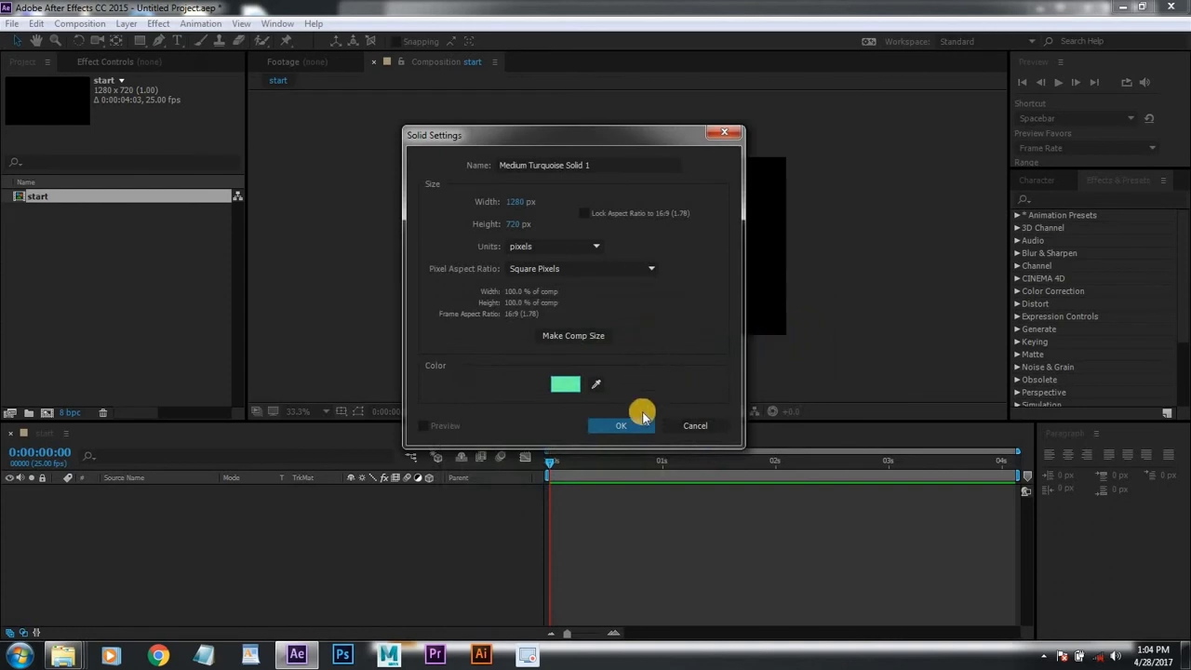
left_click(617, 430)
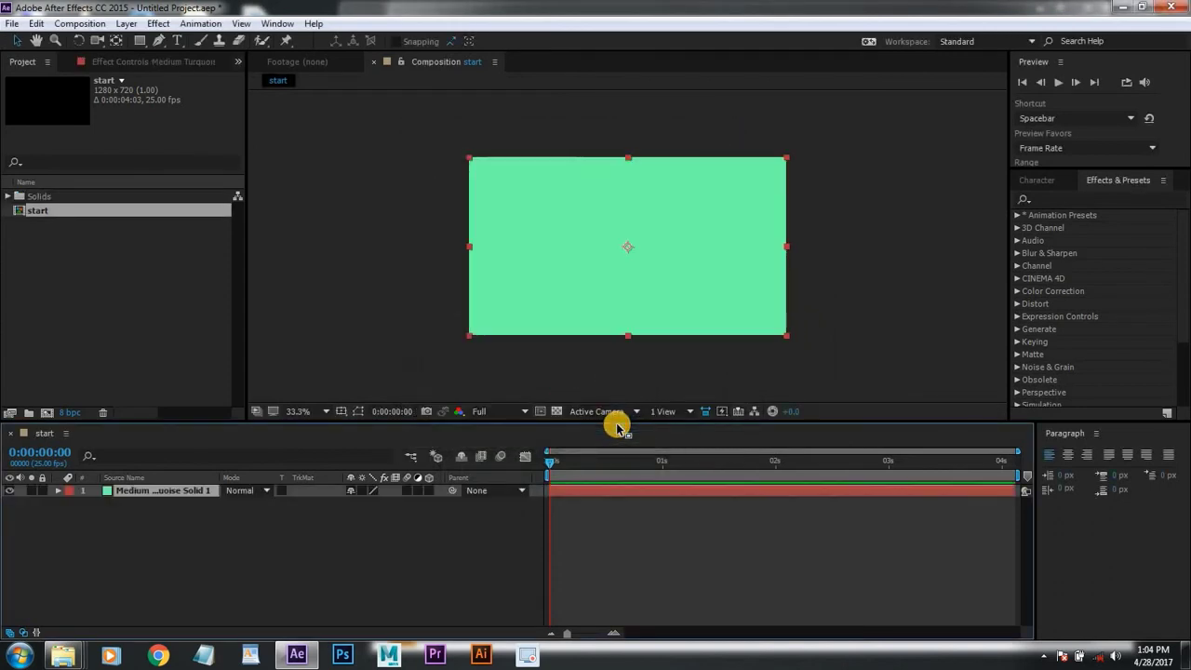
Step: Rename the turquoise solid layer as BG
left_click(183, 534)
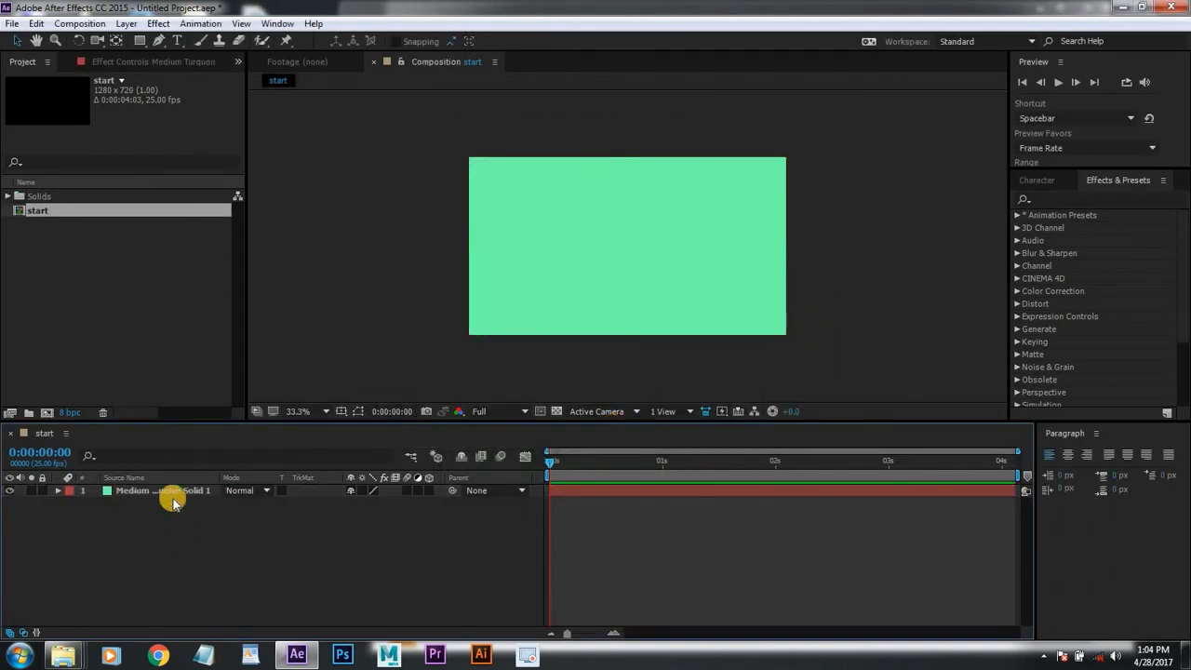
left_click(171, 498)
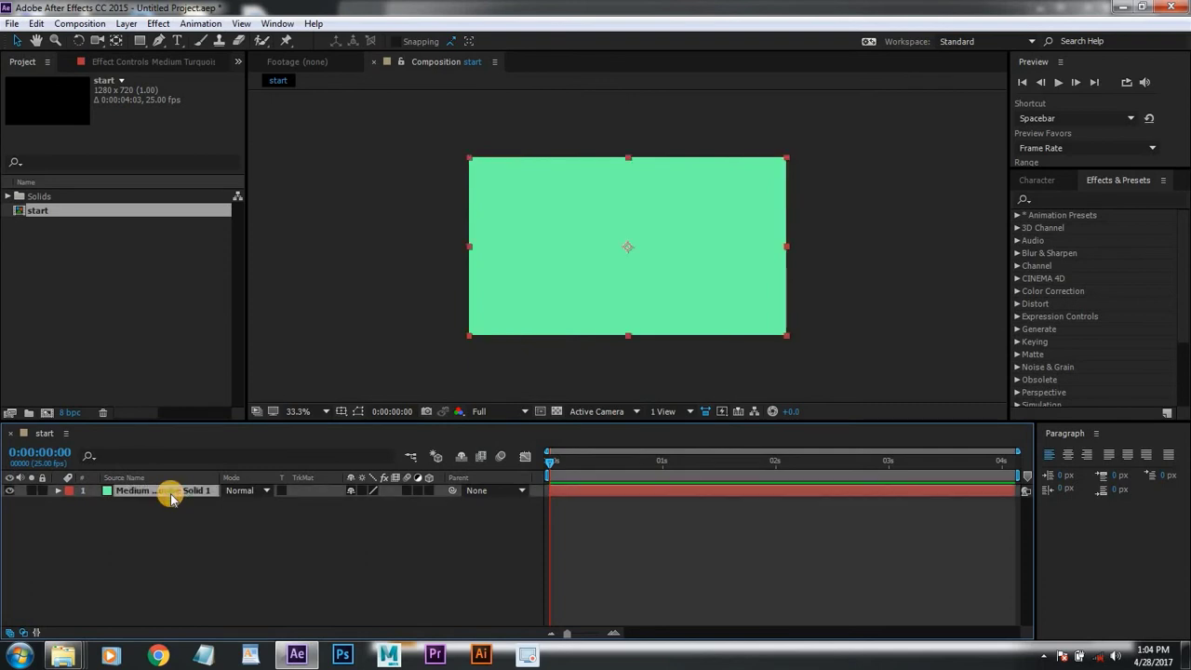
left_click(178, 494)
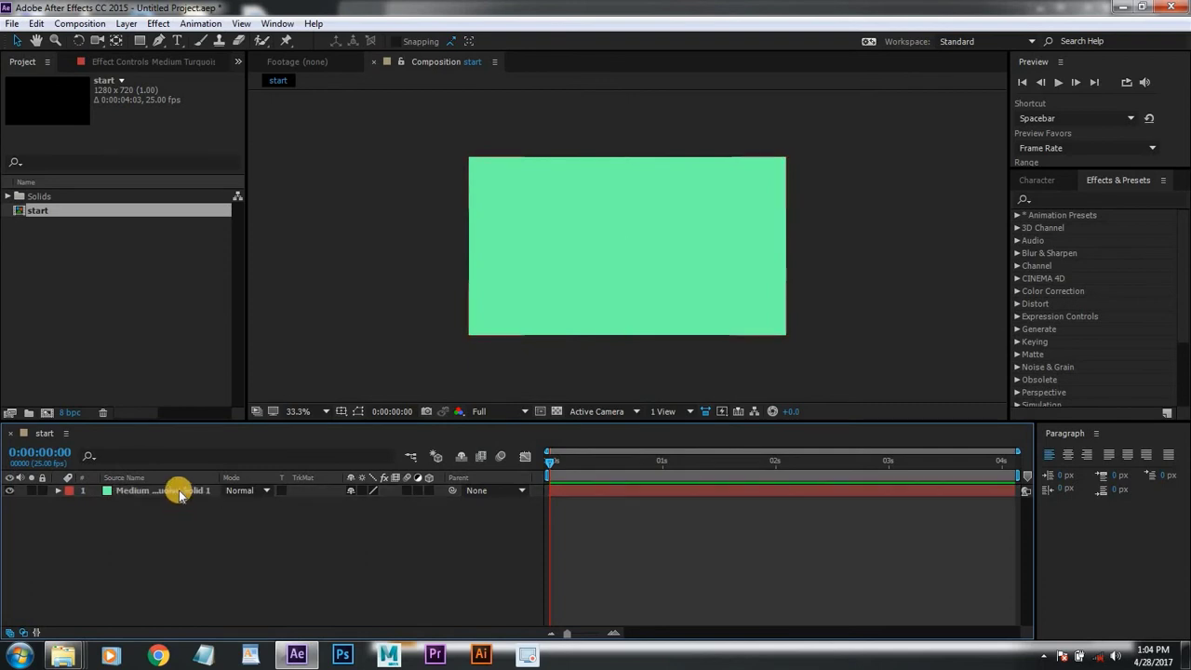
left_click(179, 495)
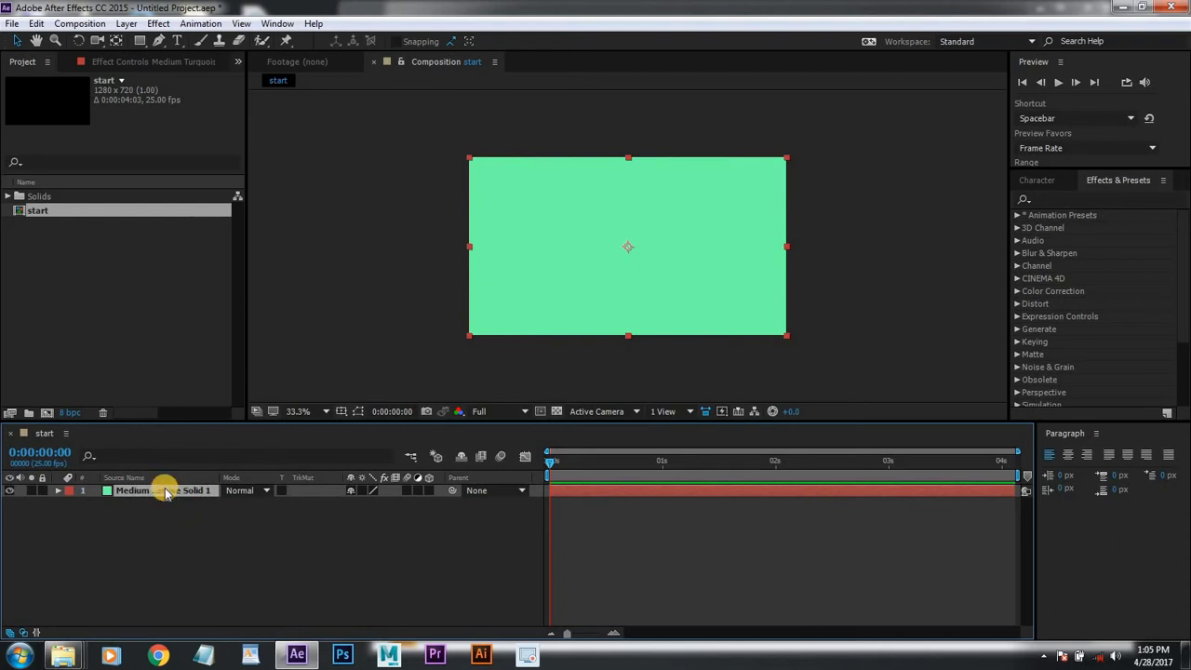
key("Return")
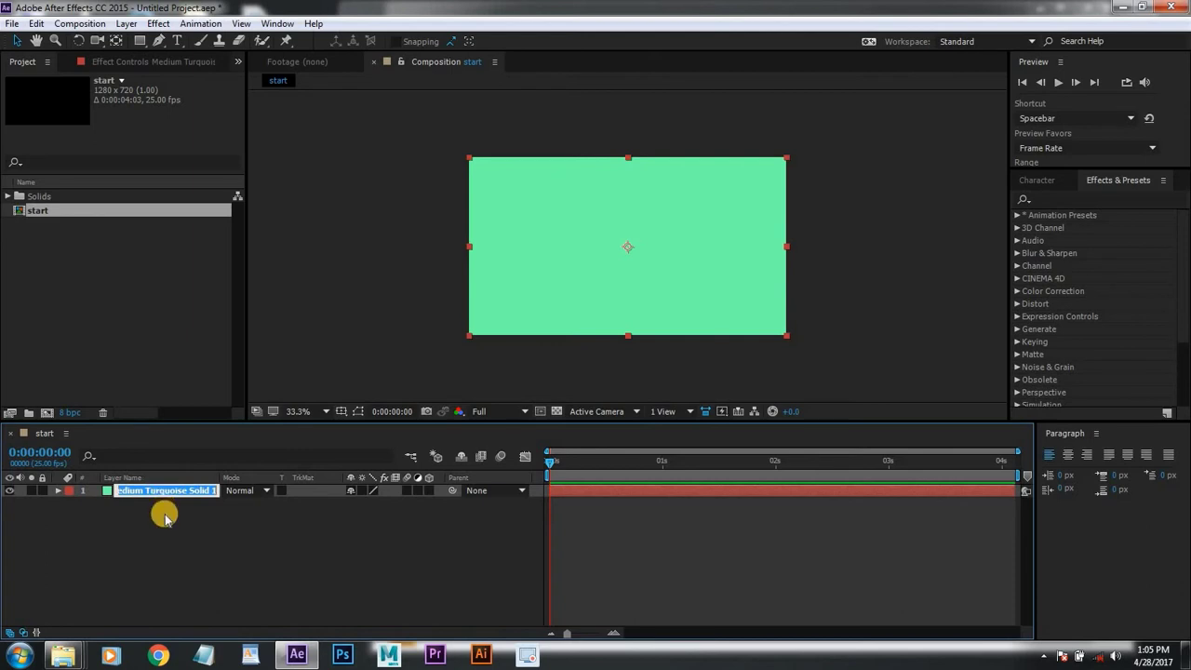
type("BG")
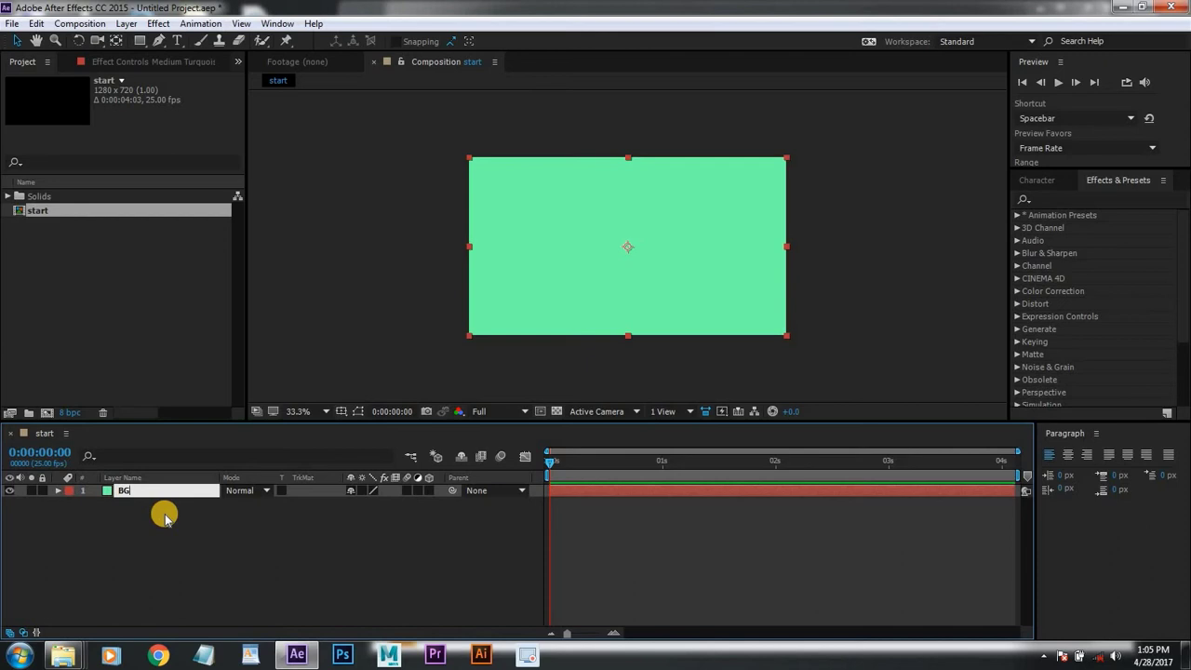
left_click(217, 519)
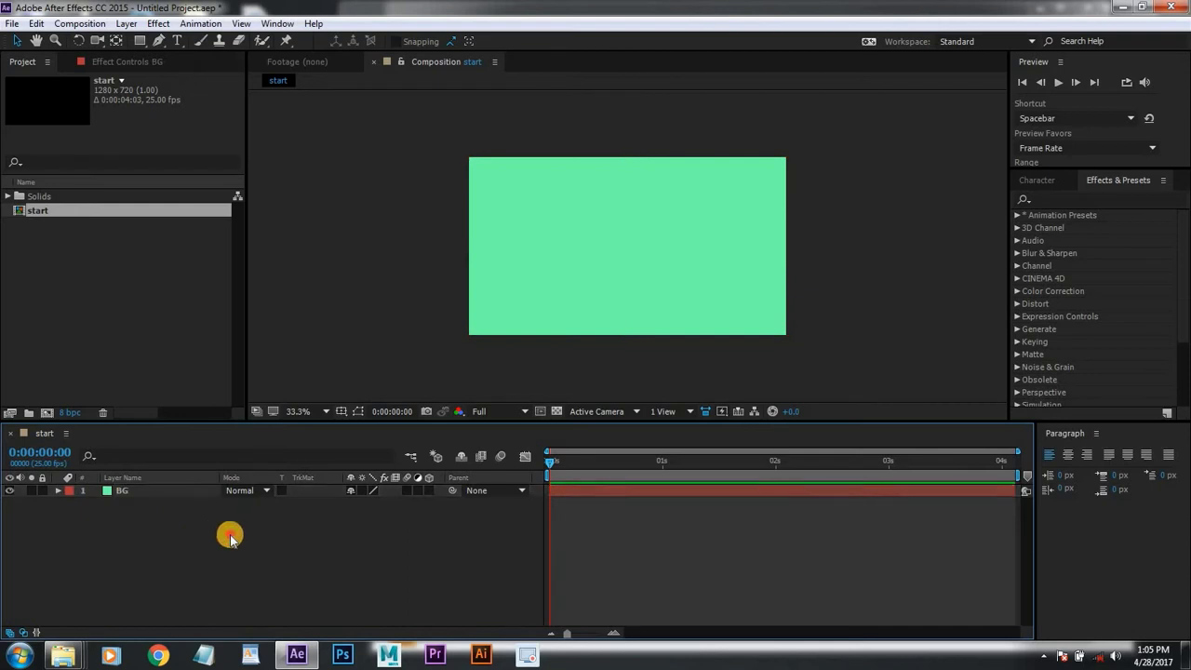
left_click(168, 493)
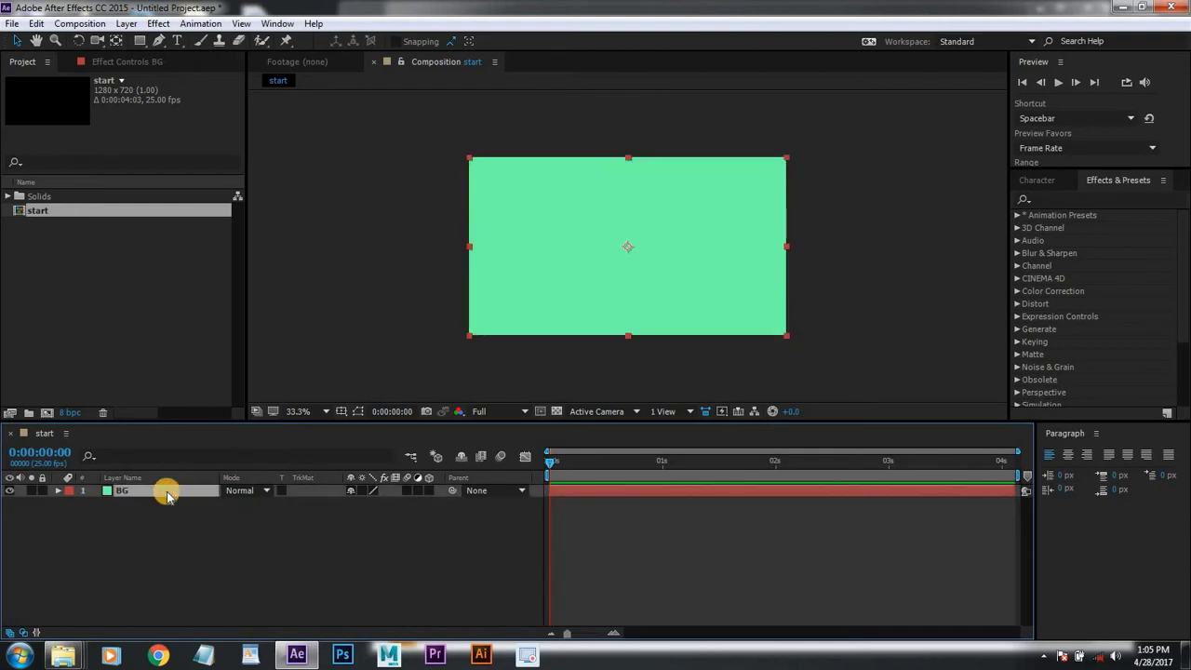
left_click(169, 494, "ctrl")
left_click(168, 494)
left_click(179, 512)
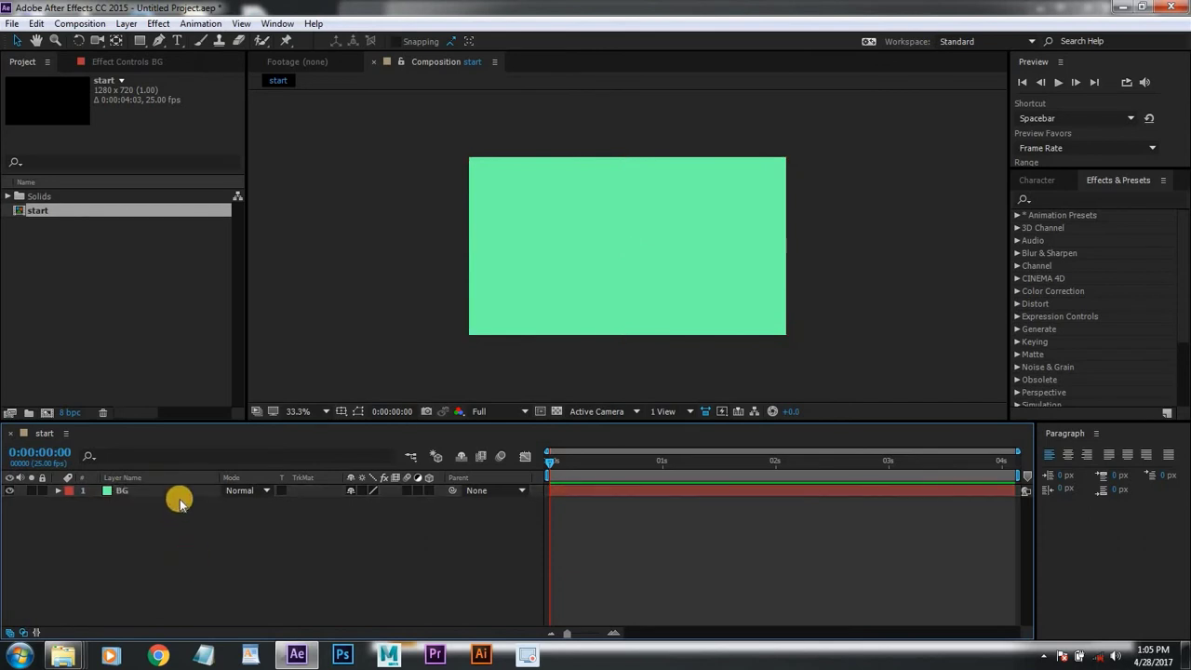
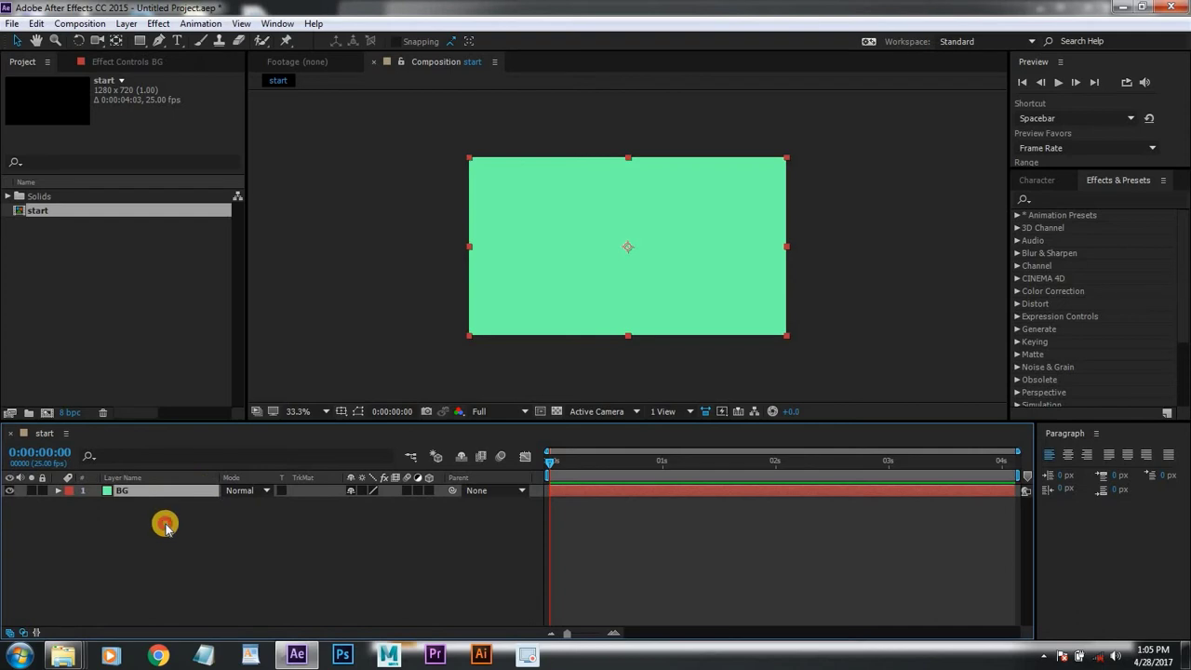
left_click(159, 491)
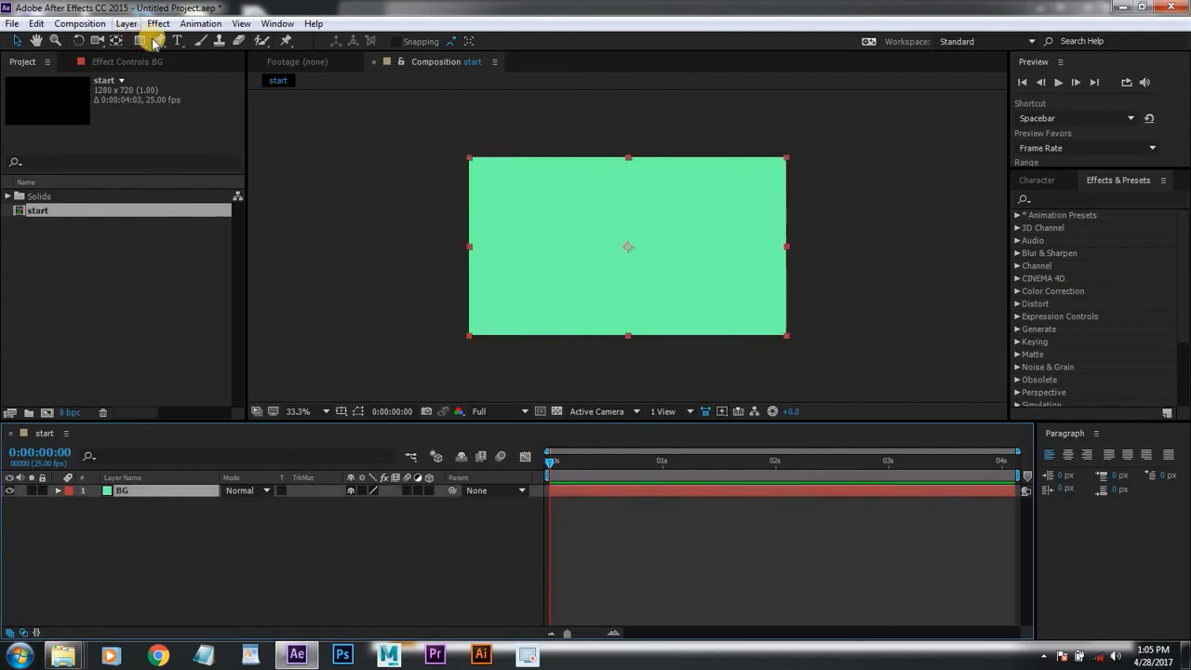
left_click(371, 291)
left_click(579, 239)
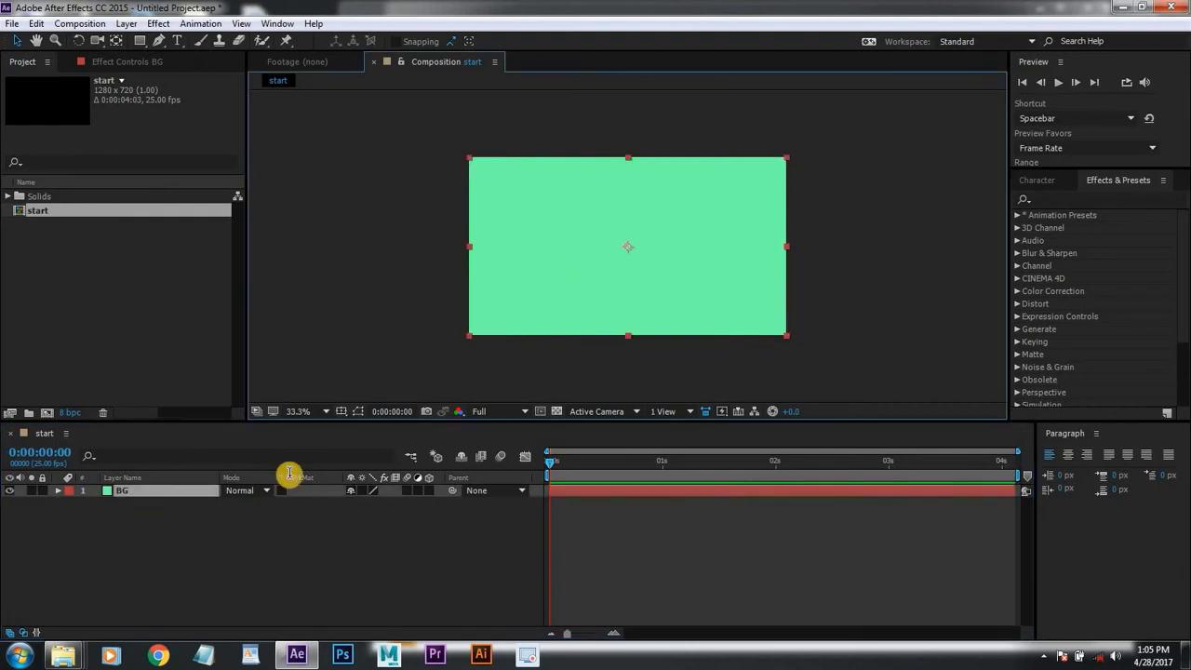
Step: Lock the BG layer so that it cannot be selected or edited
left_click(166, 579)
left_click(512, 266)
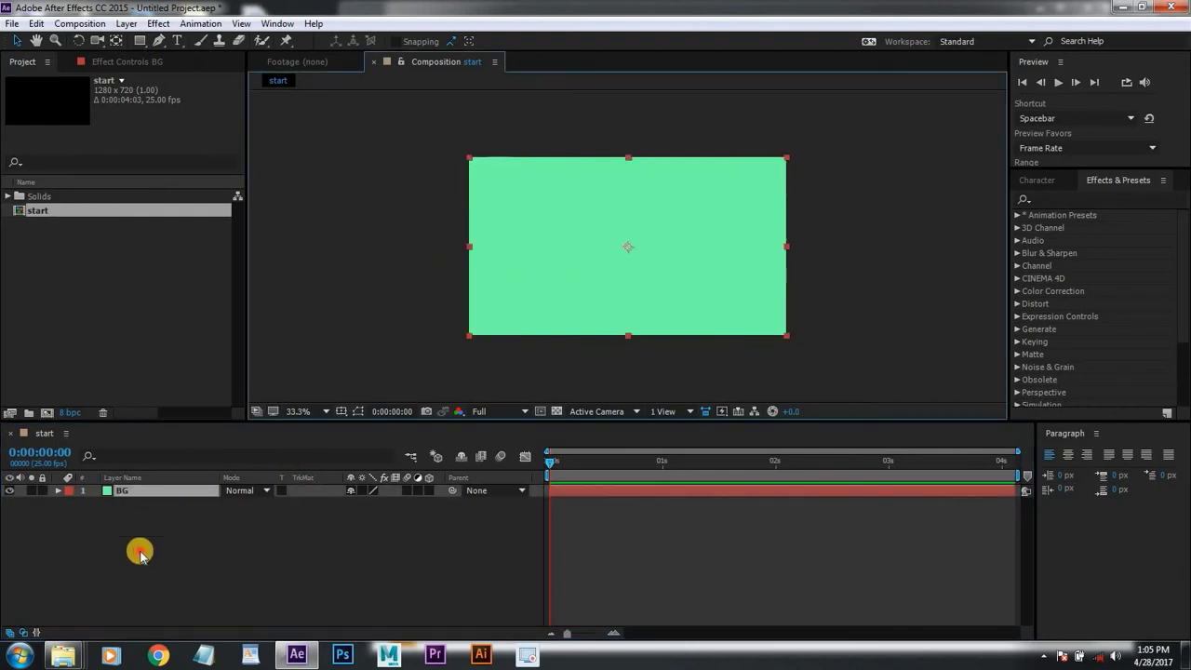
left_click(139, 553)
left_click(159, 493)
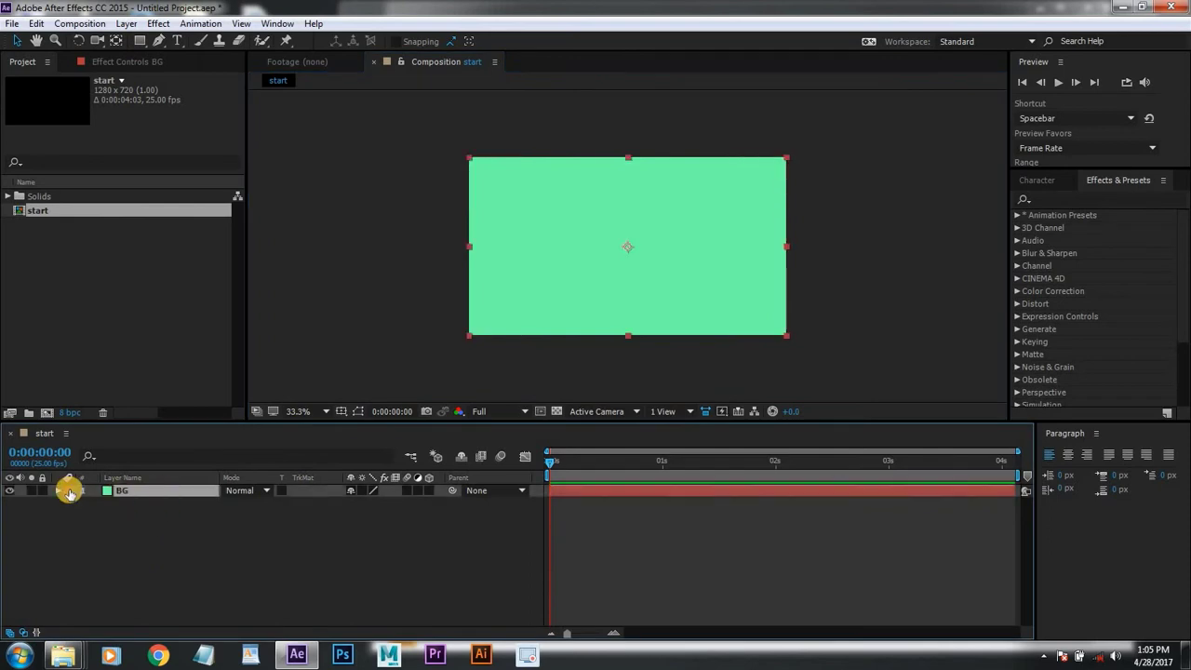
left_click(43, 493)
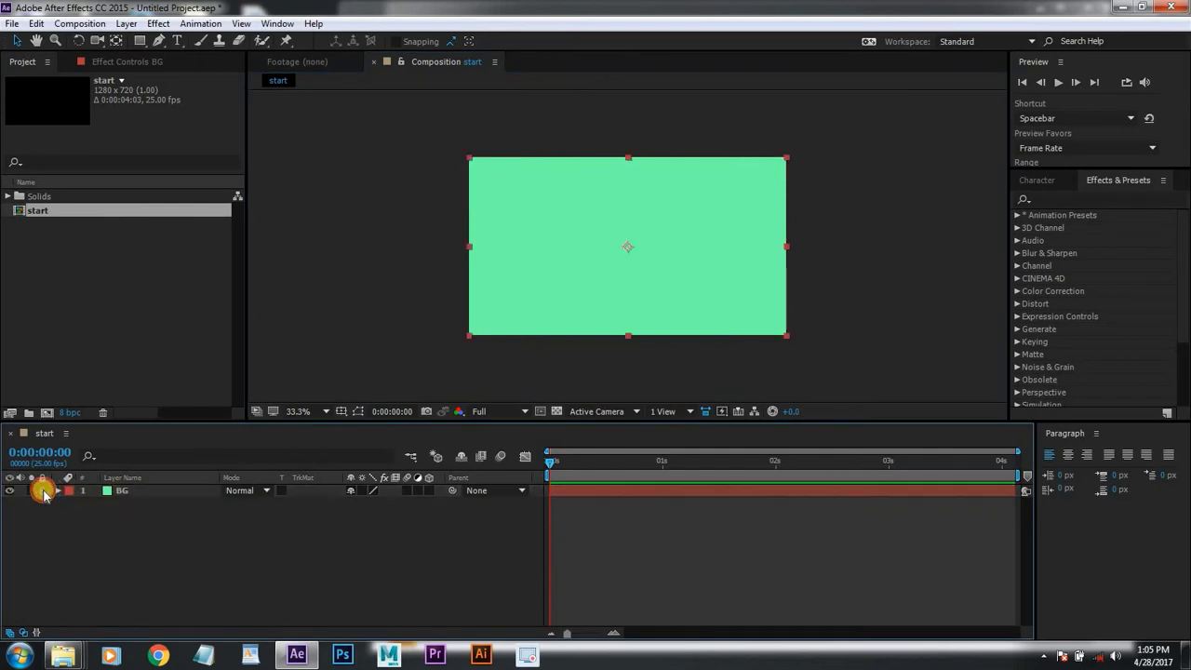
left_click(44, 492)
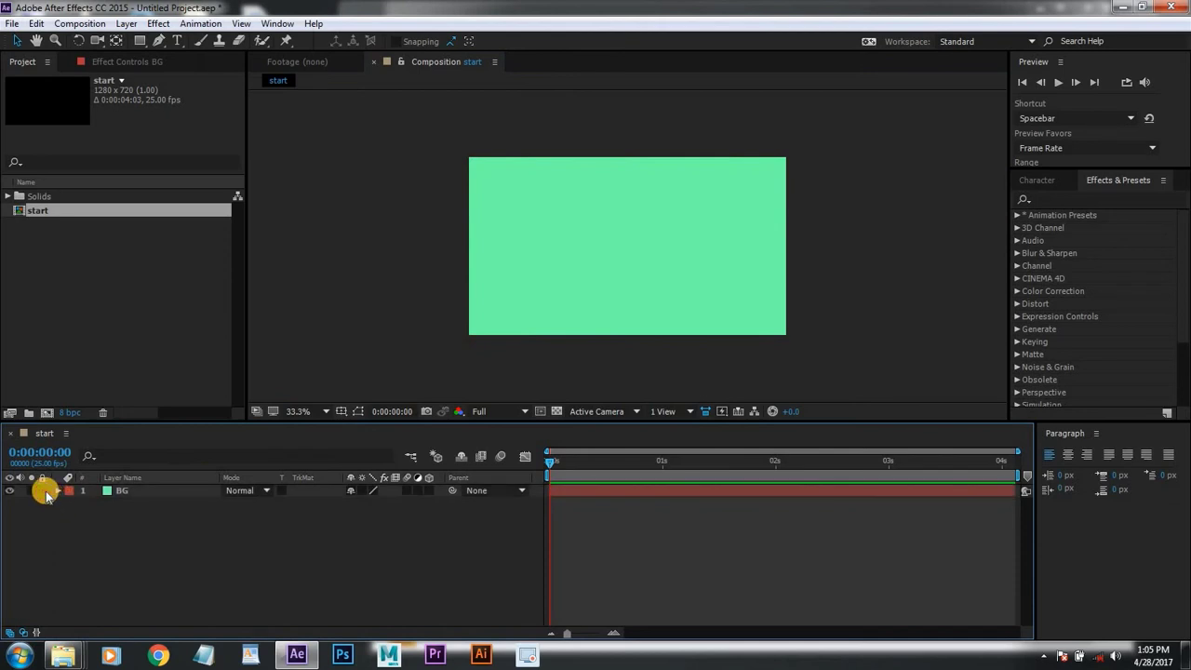
left_click(44, 490)
Step: Draw a red-filled rectangle with a 2 px white stroke near the middle of the composition using the Rectangle tool
left_click(140, 41)
left_click(140, 41)
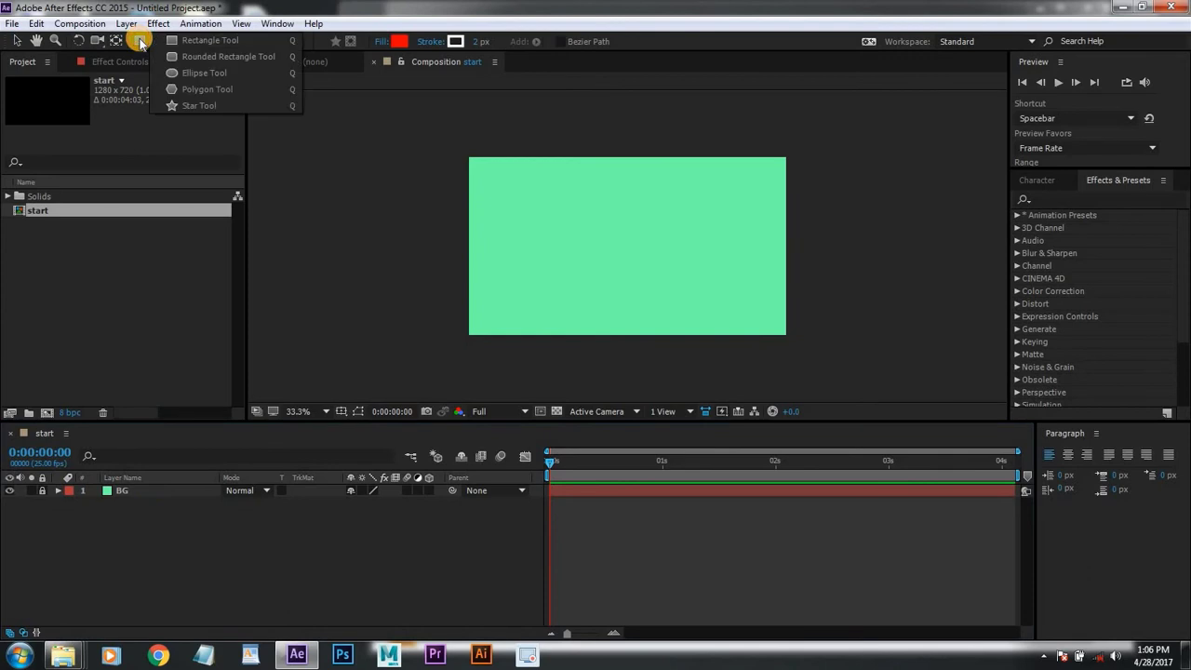
left_click(141, 43)
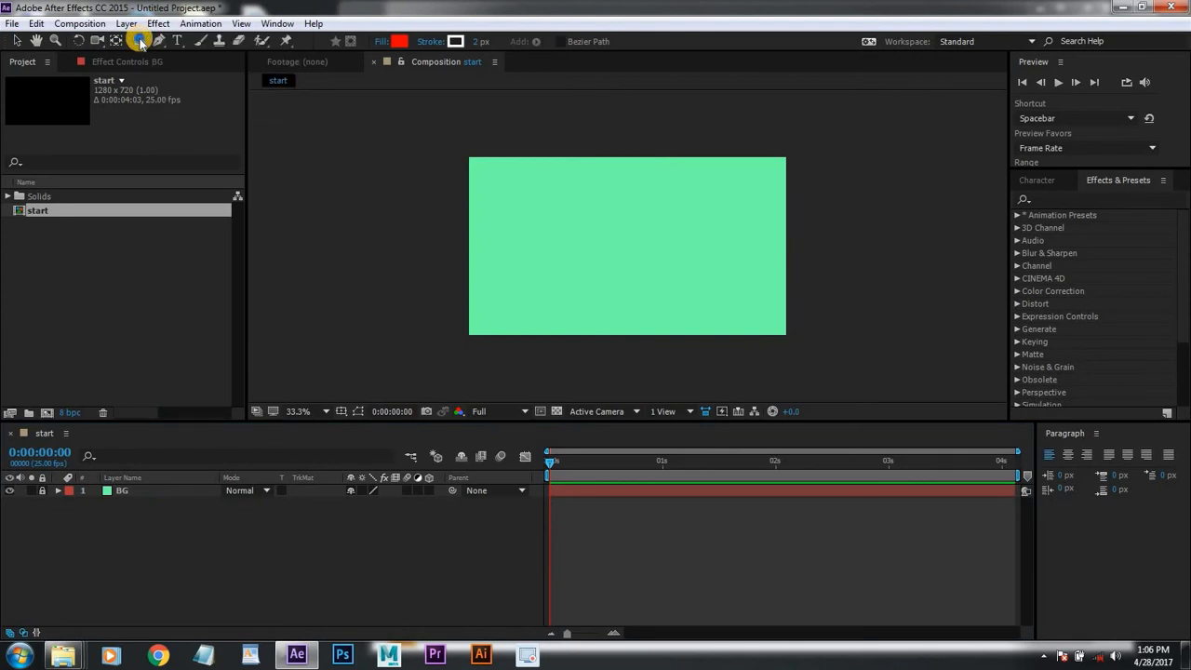
left_click(140, 43)
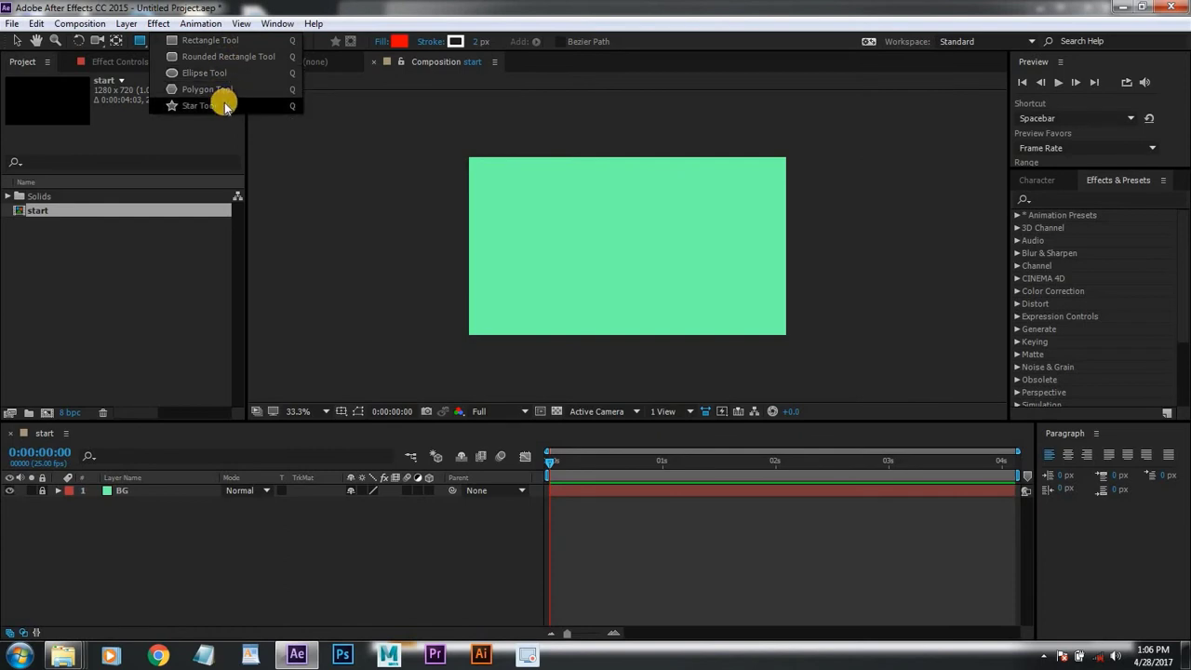
left_click(214, 42)
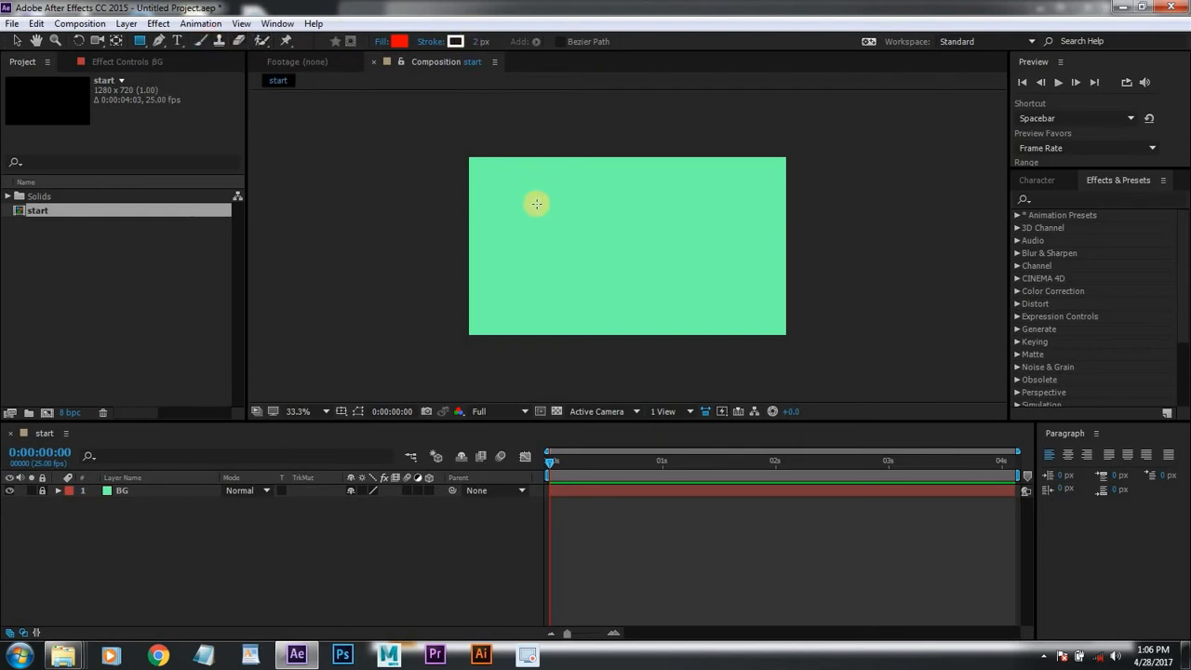
left_click_drag(536, 214, 679, 284)
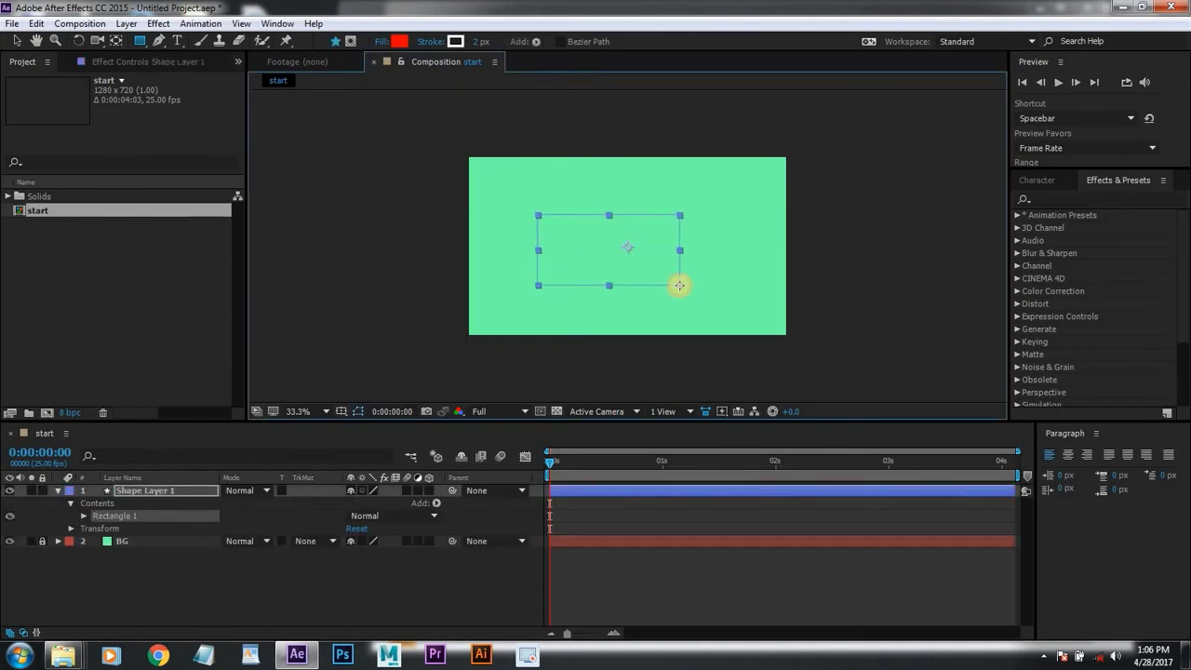
Step: Disable and re-enable the composition viewer's refresh, and dismiss the Windows color scheme prompt
key("Caps_Lock")
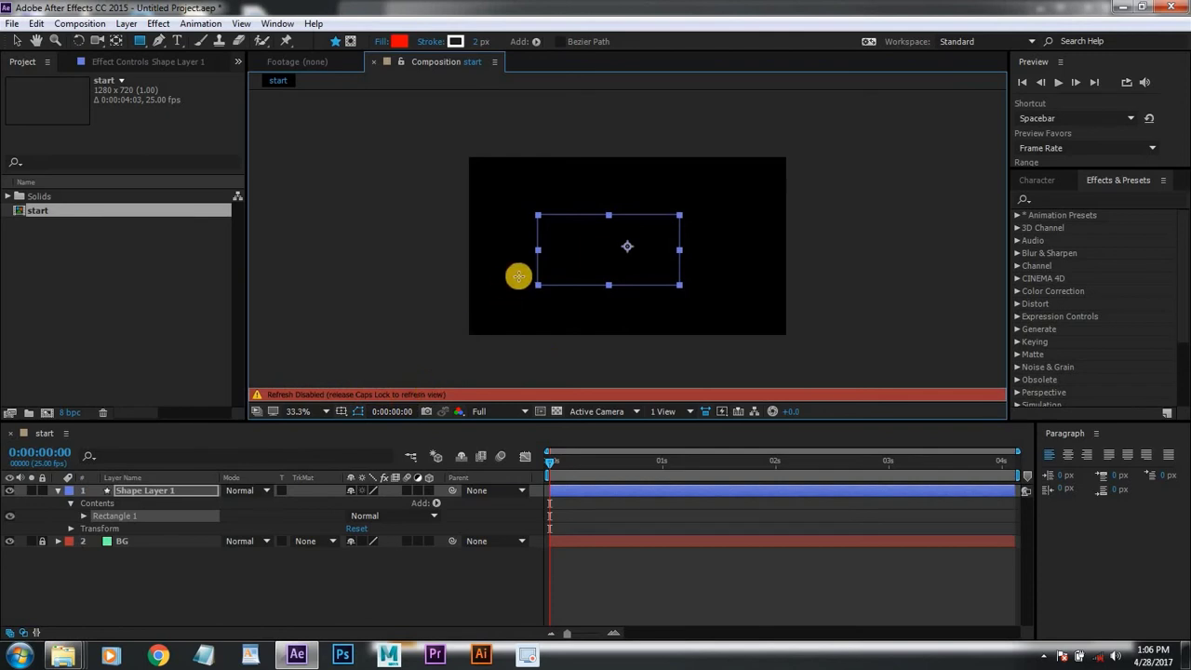
key("Caps_Lock")
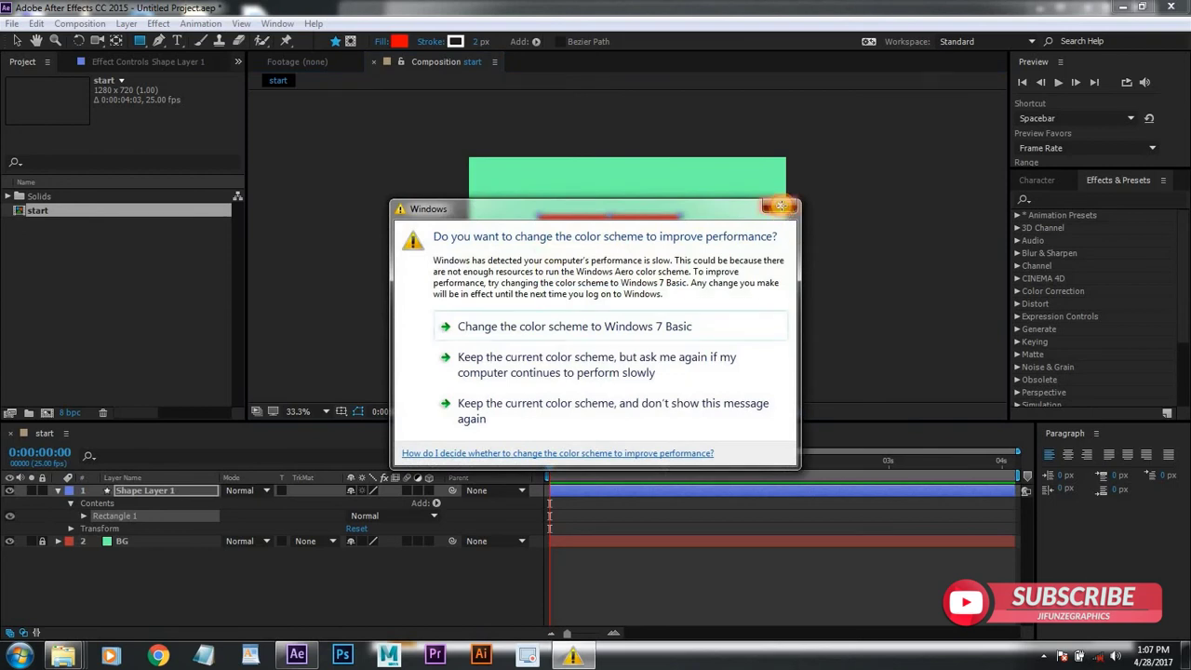
left_click(782, 208)
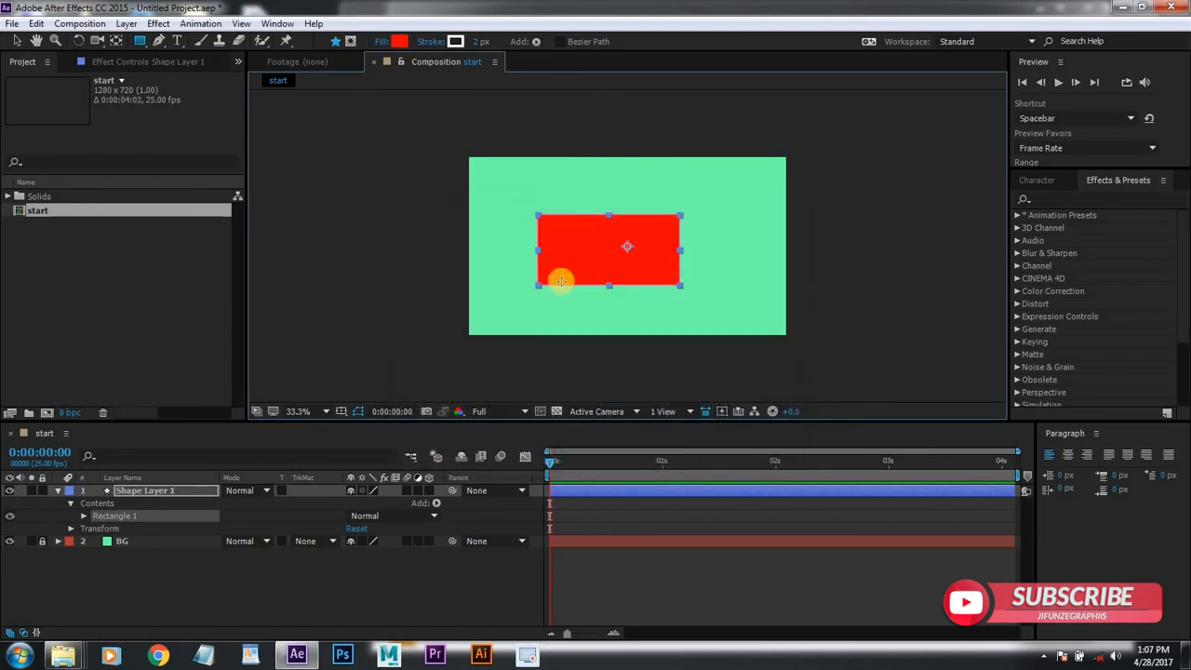
Step: Reposition the red rectangle near the composition's center, and collapse the shape layer's properties
left_click(14, 42)
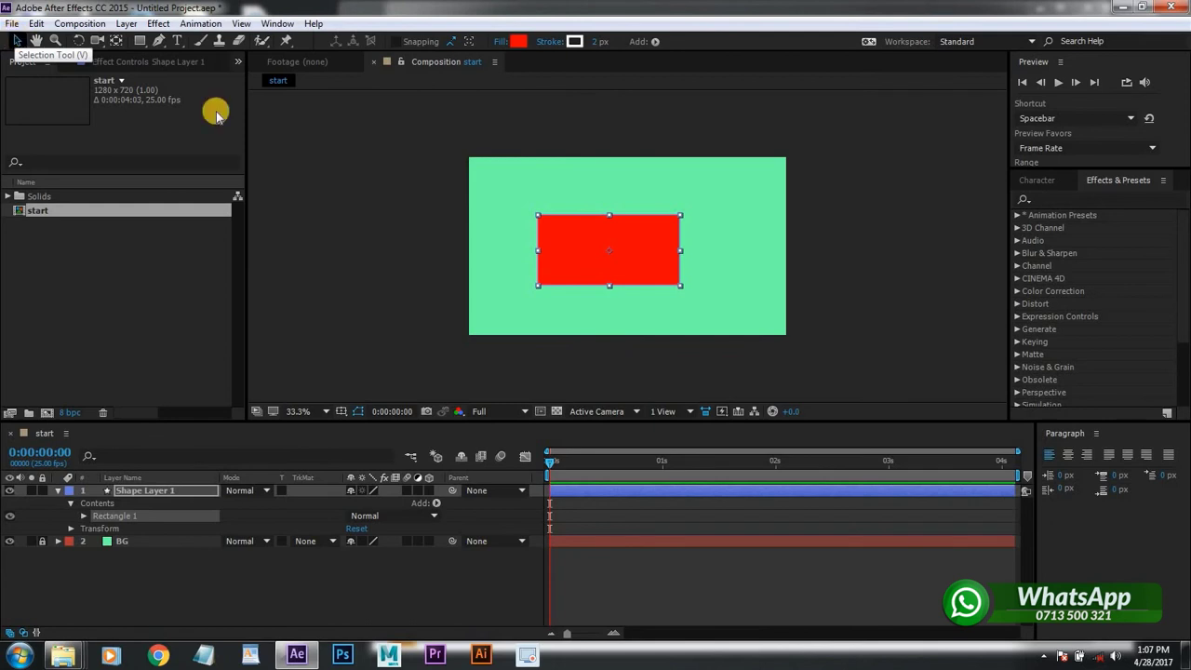
left_click_drag(561, 226, 590, 240)
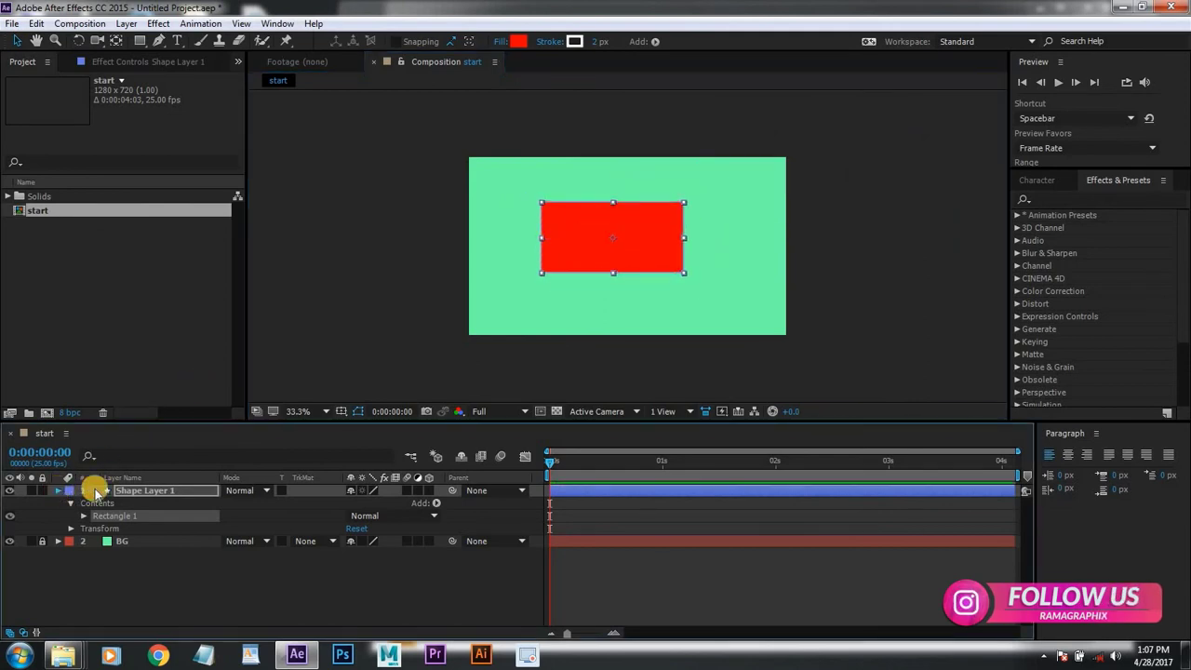
left_click(58, 490)
left_click(144, 495)
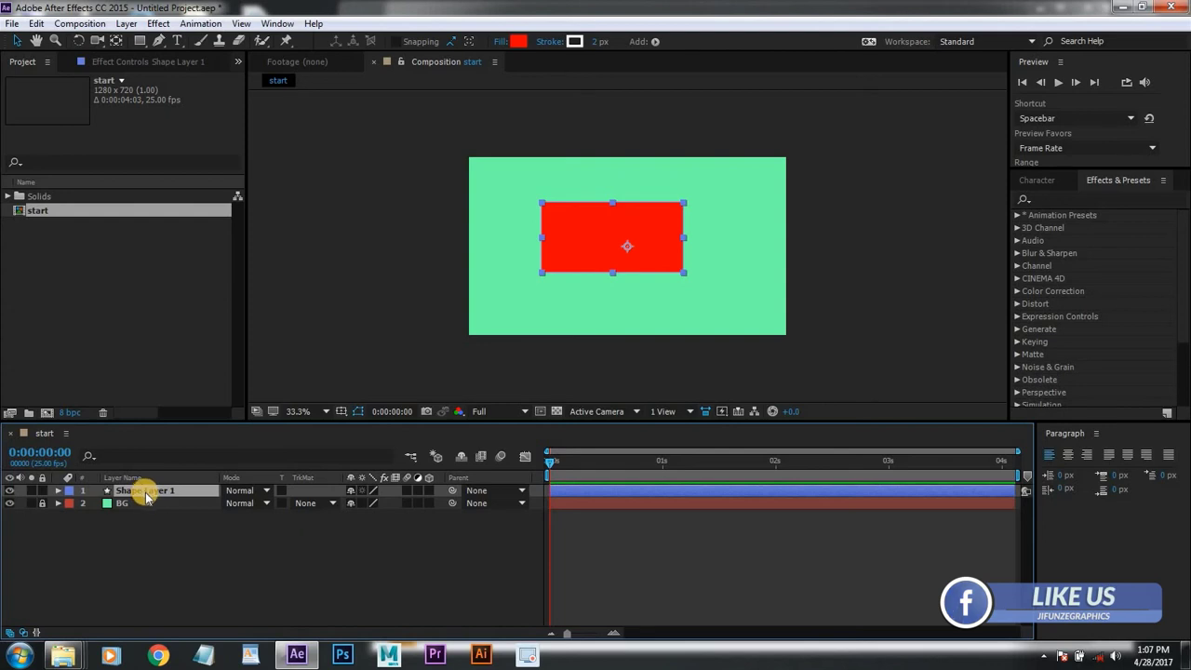
left_click(146, 493)
left_click(146, 493)
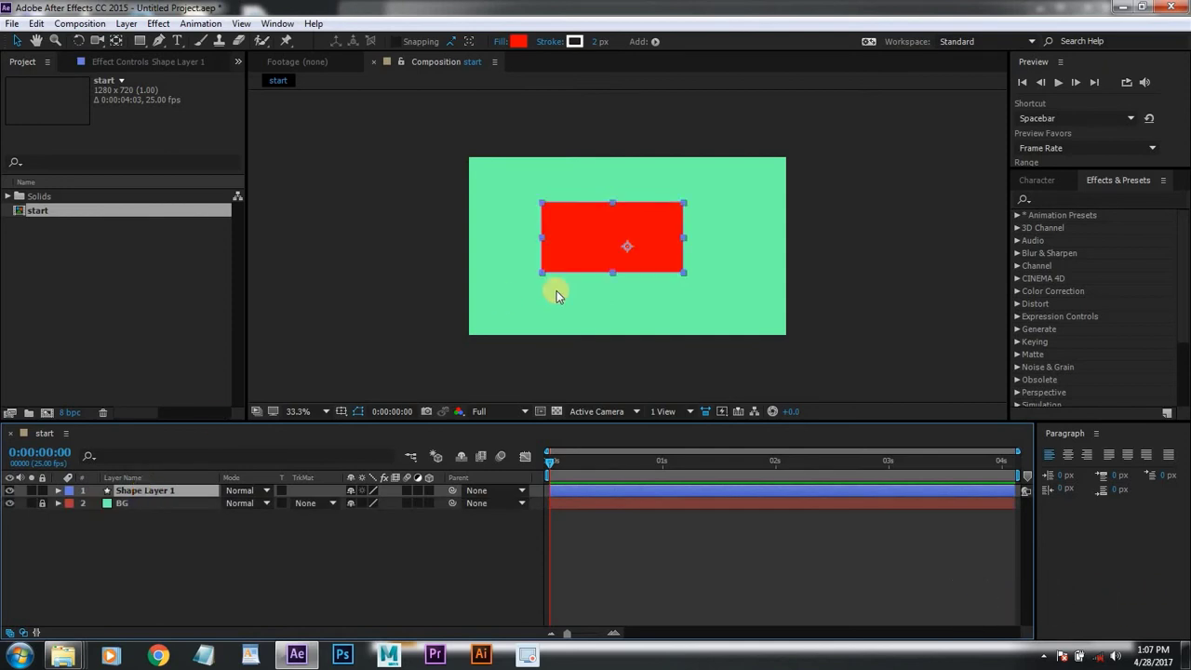
left_click_drag(587, 246, 600, 263)
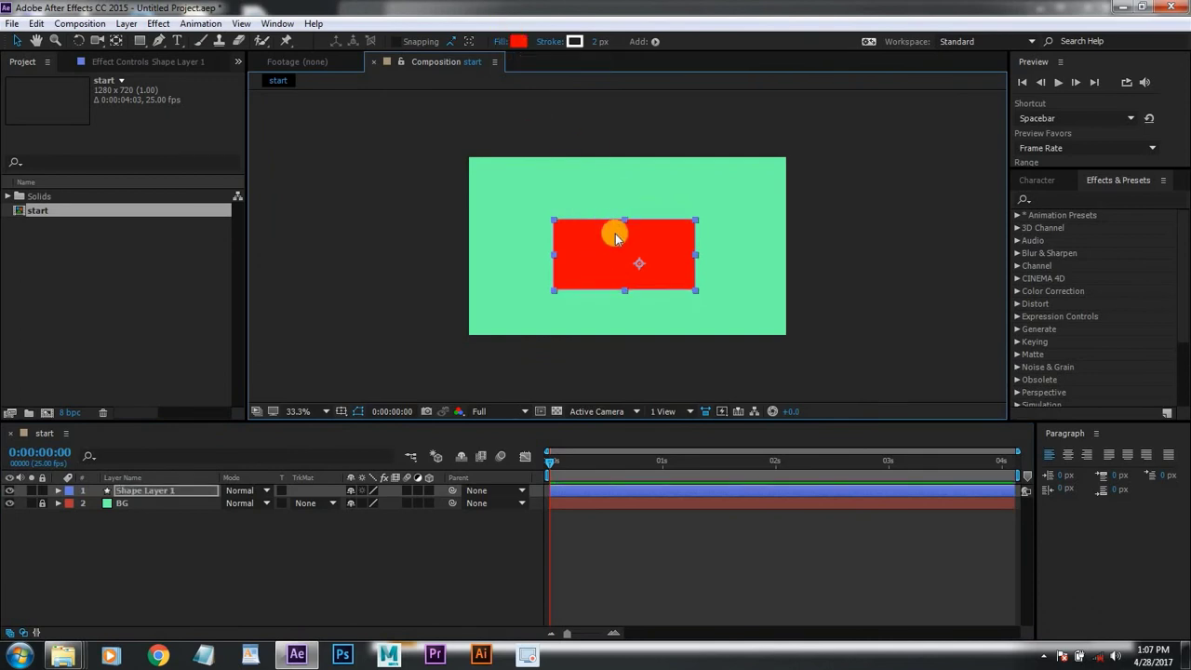
Step: Change the rectangle's fill color to dark gray 333333
left_click(515, 41)
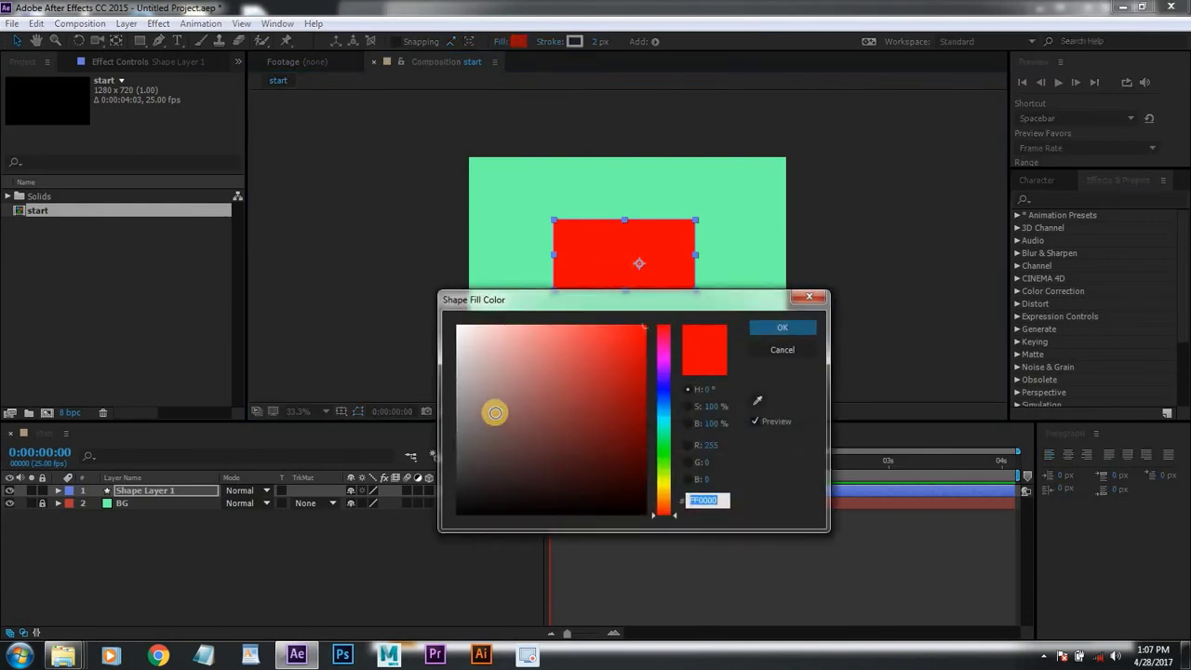
left_click_drag(495, 412, 415, 478)
left_click(792, 326)
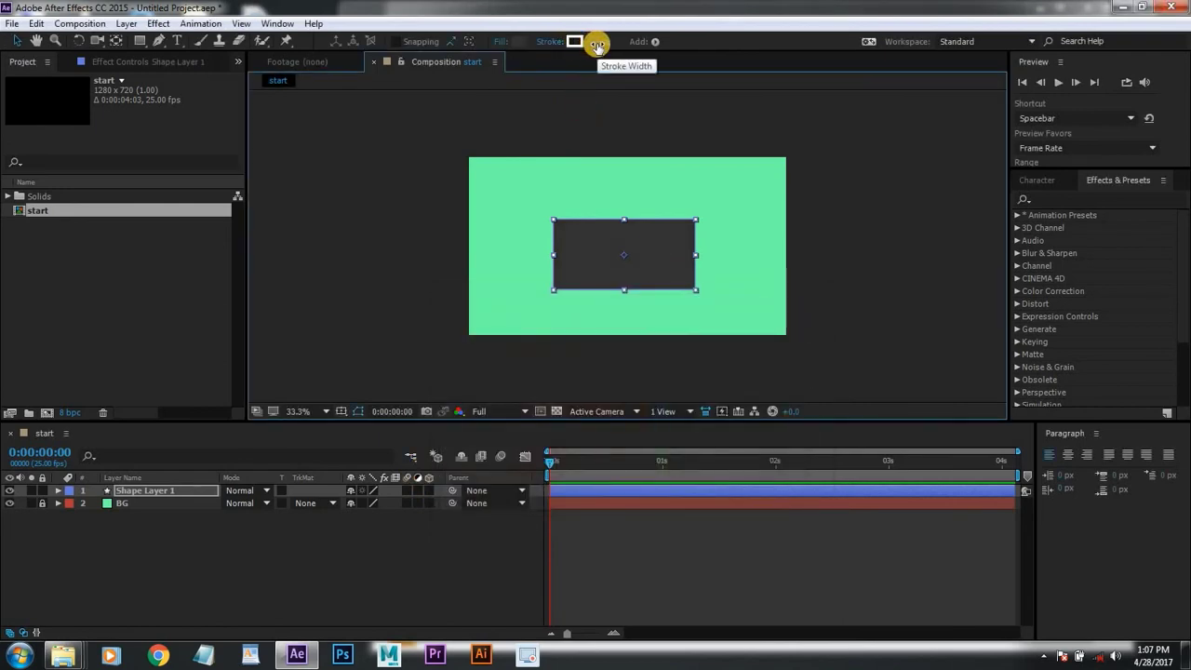
Step: Reduce the rectangle's stroke width to 0 px and reselect the shape layer
left_click_drag(595, 44, 564, 44)
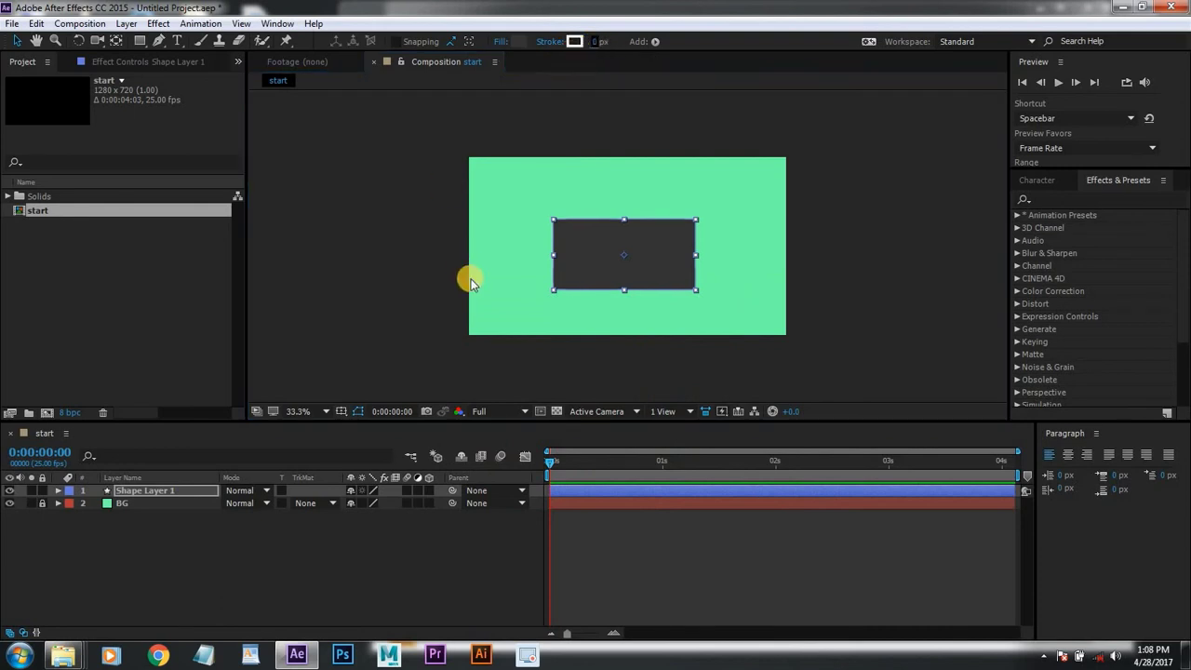
left_click(668, 194)
left_click(638, 283)
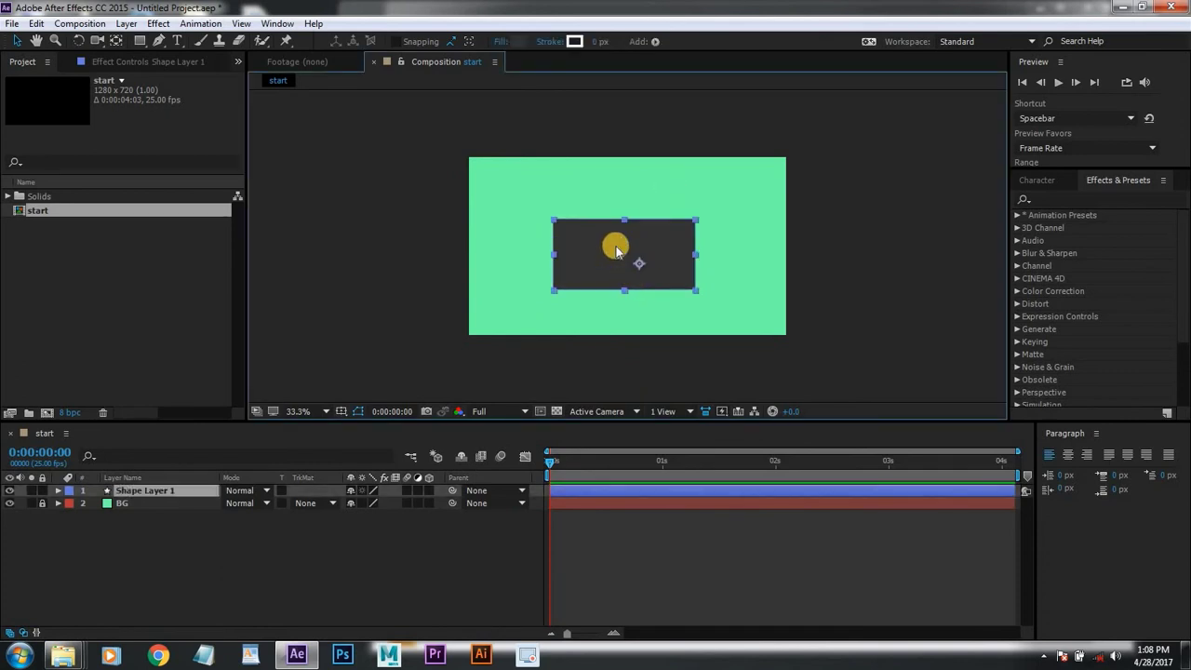
Step: Set the rectangle's stroke type to None
left_click(554, 43)
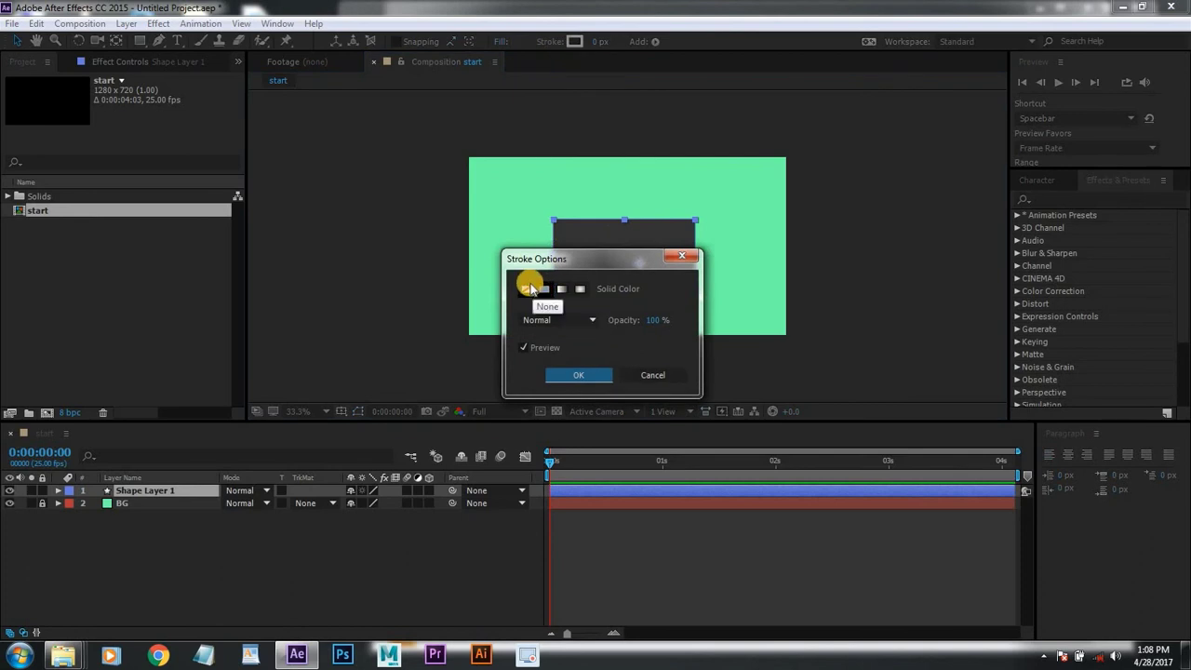
left_click(526, 290)
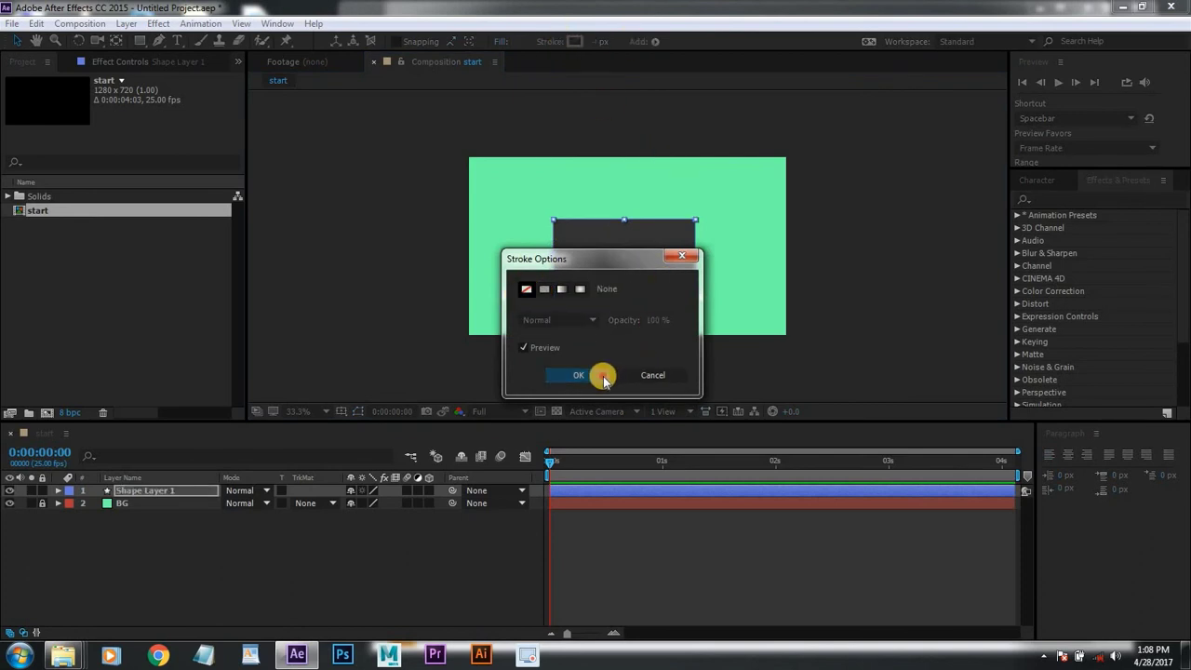
left_click(609, 376)
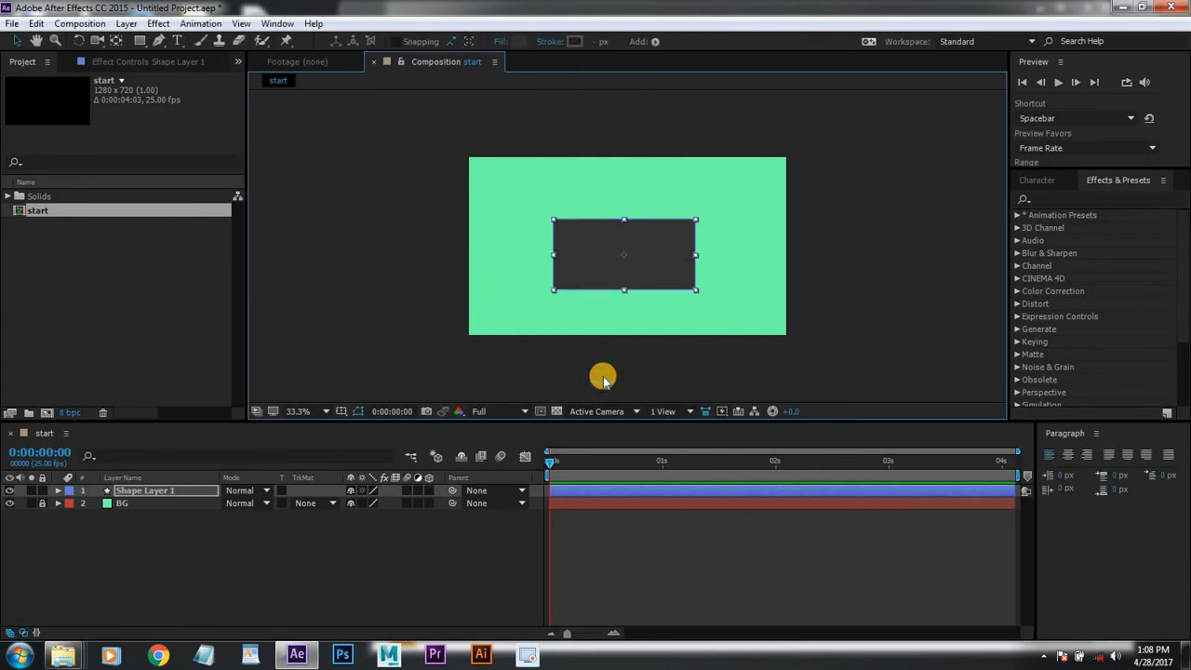
Step: Set the rectangle's stroke type to Solid Color with a width of 46 px
left_click(552, 44)
left_click(546, 289)
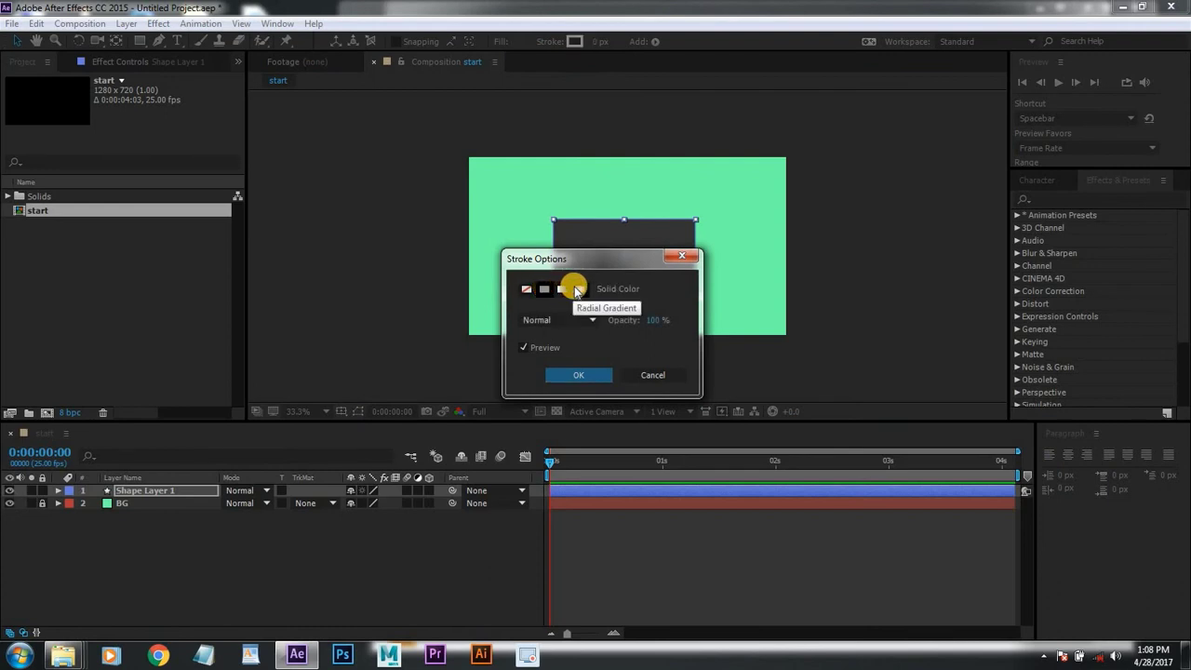
left_click(576, 374)
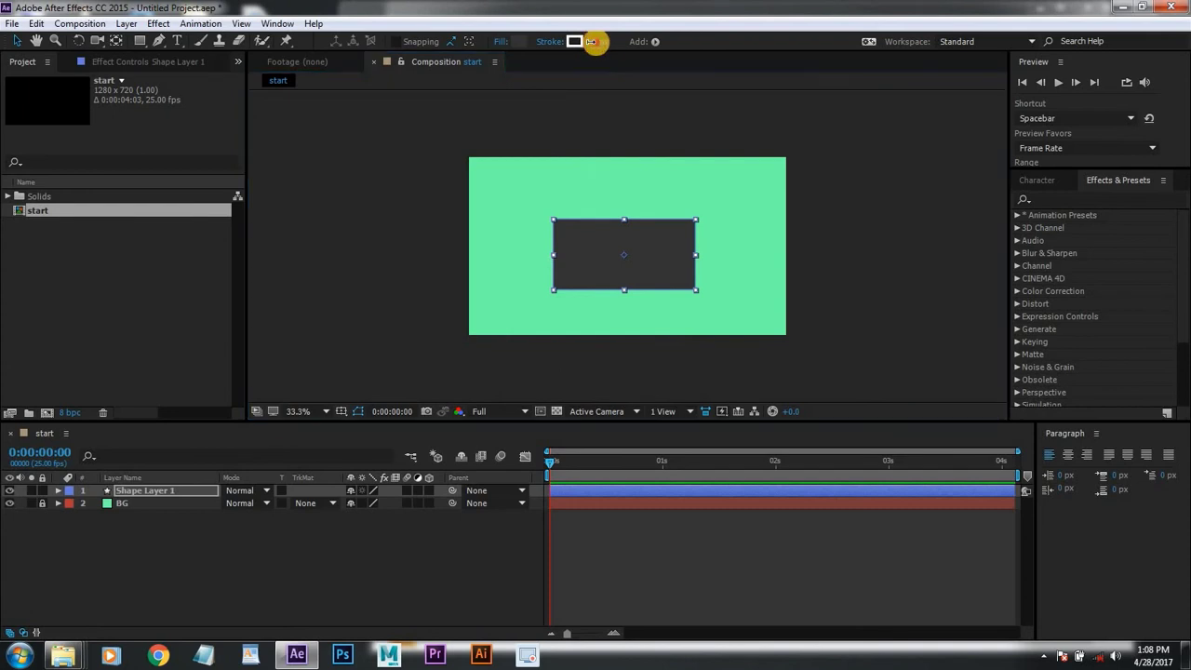
mouse_move(594, 49)
left_mouse_down()
mouse_move(656, 46)
mouse_move(633, 47)
left_mouse_up()
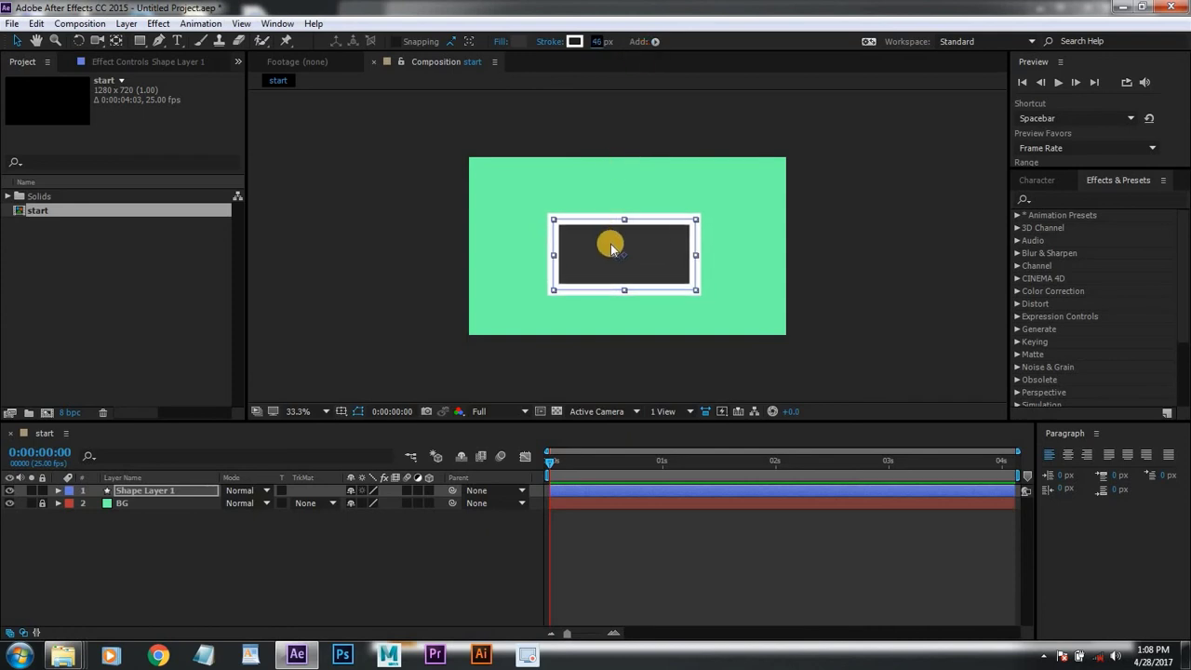
Step: Keep the fill color at 333333 and set the rectangle's fill type to None
left_click(517, 42)
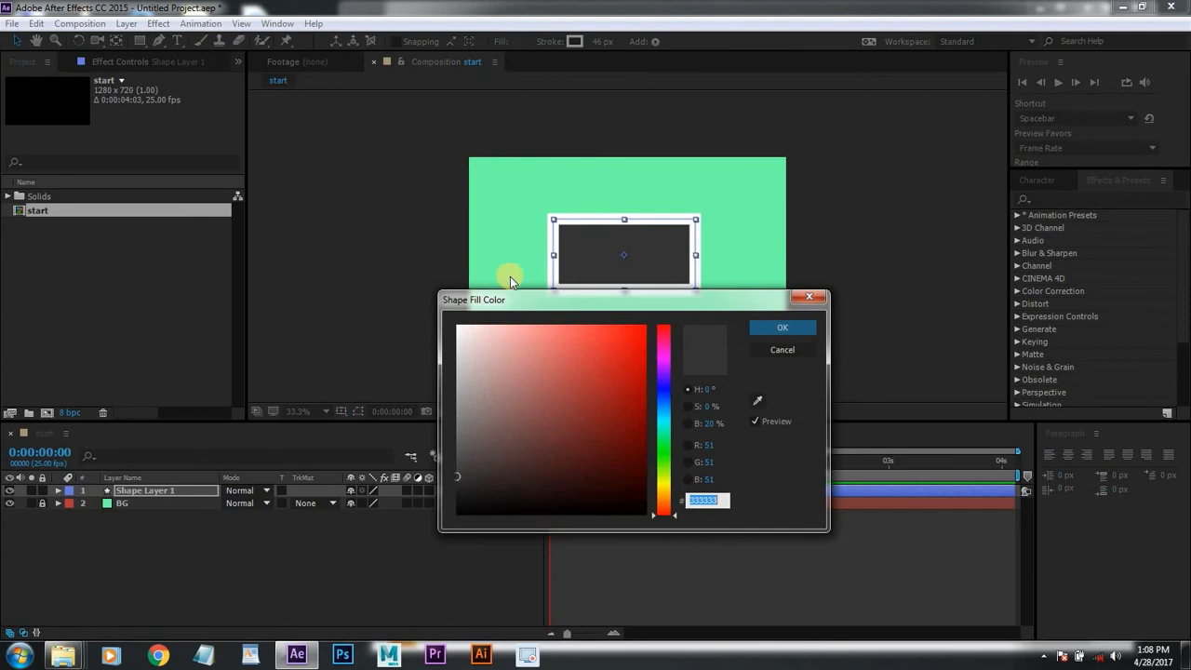
left_click(779, 328)
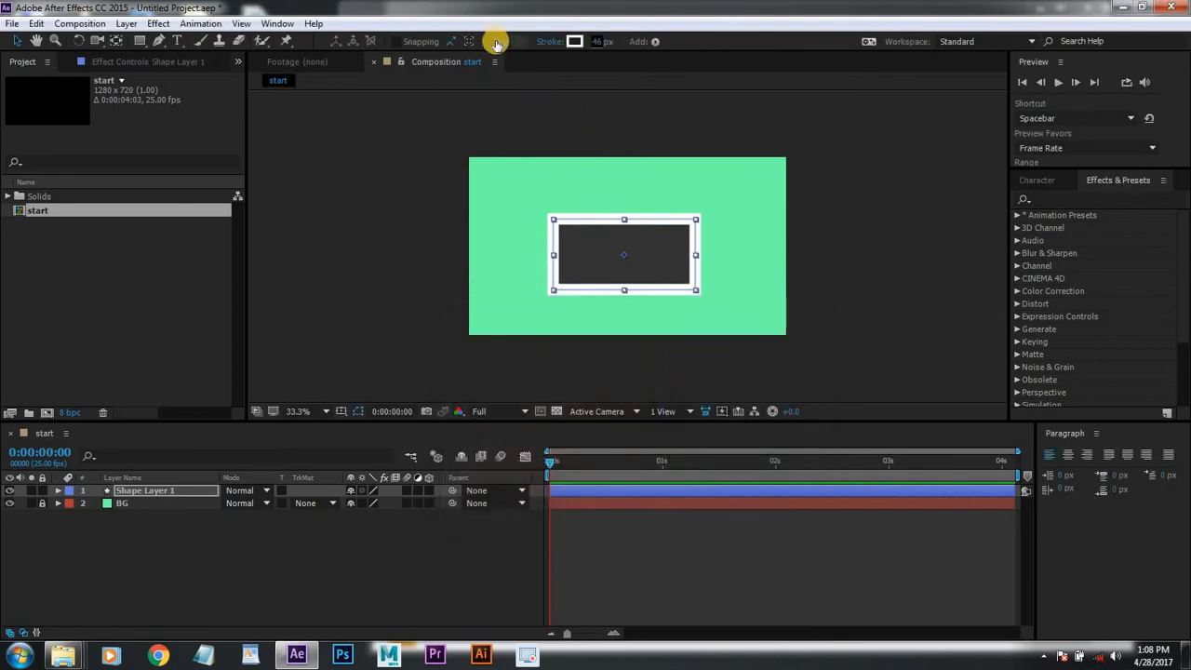
left_click(497, 44)
left_click(525, 289)
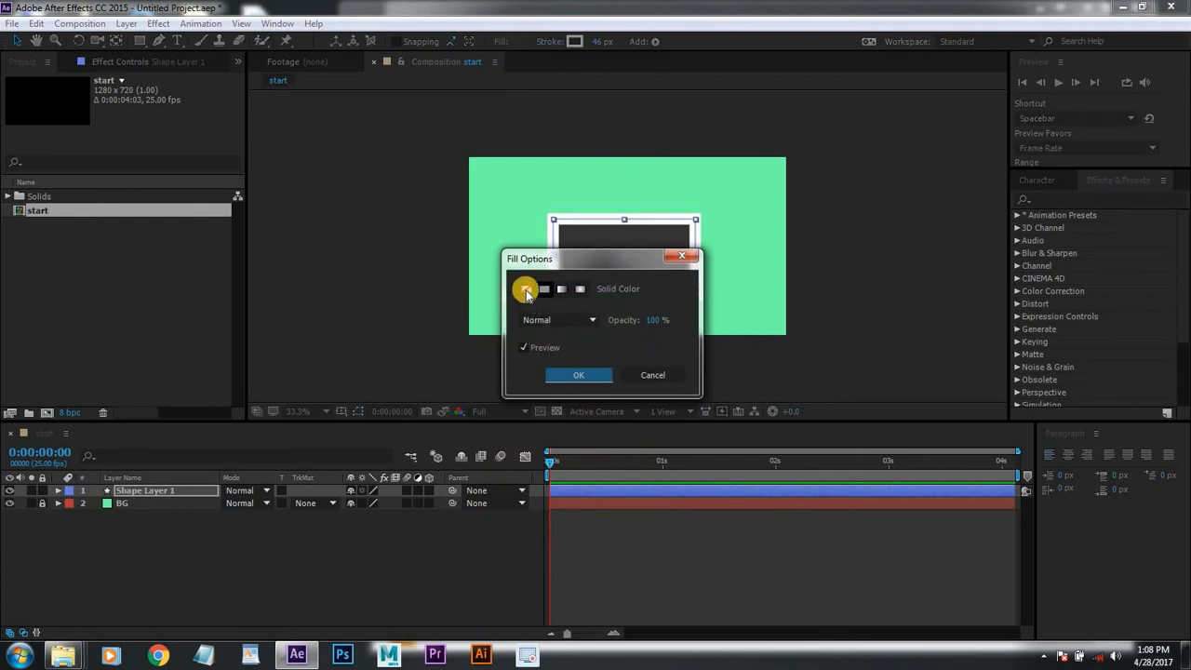
left_click(576, 374)
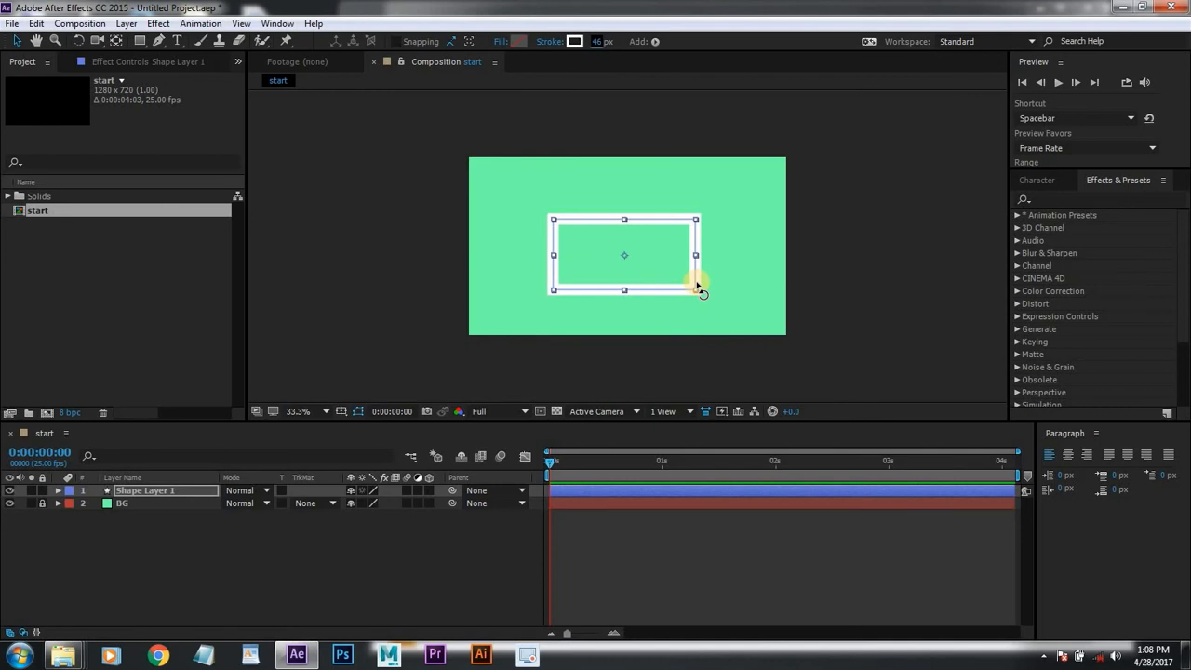
Step: Try the linear and radial gradient fills on the rectangle and settle on a Solid Color fill type
left_click(500, 47)
left_click(545, 289)
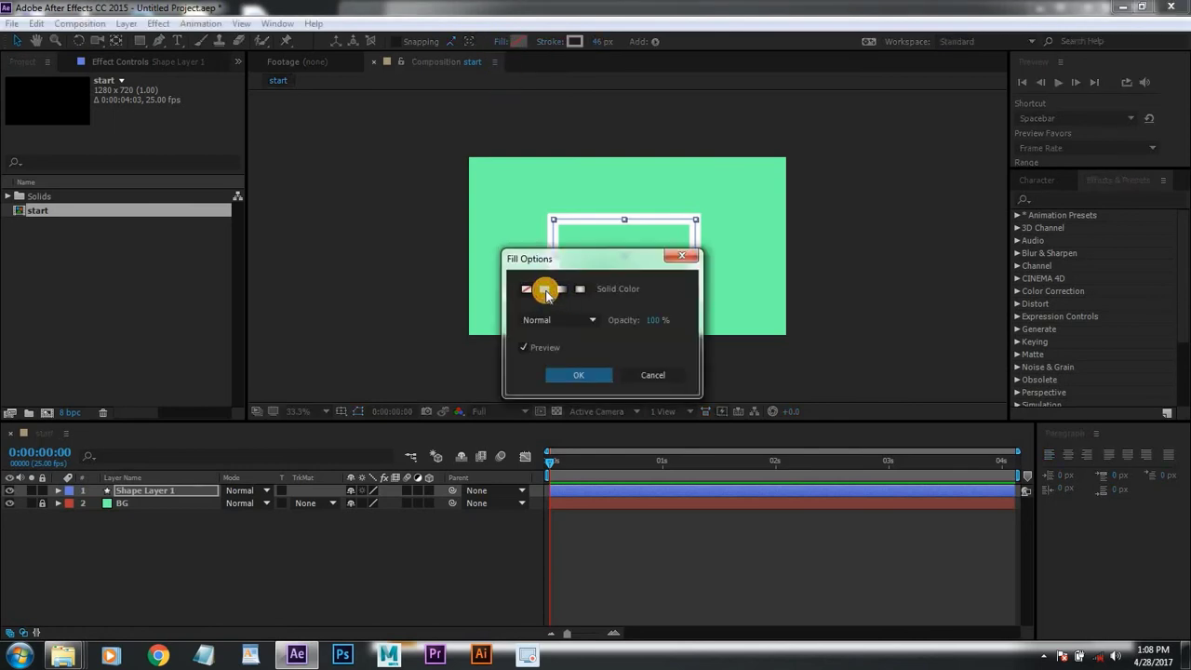
left_click(561, 289)
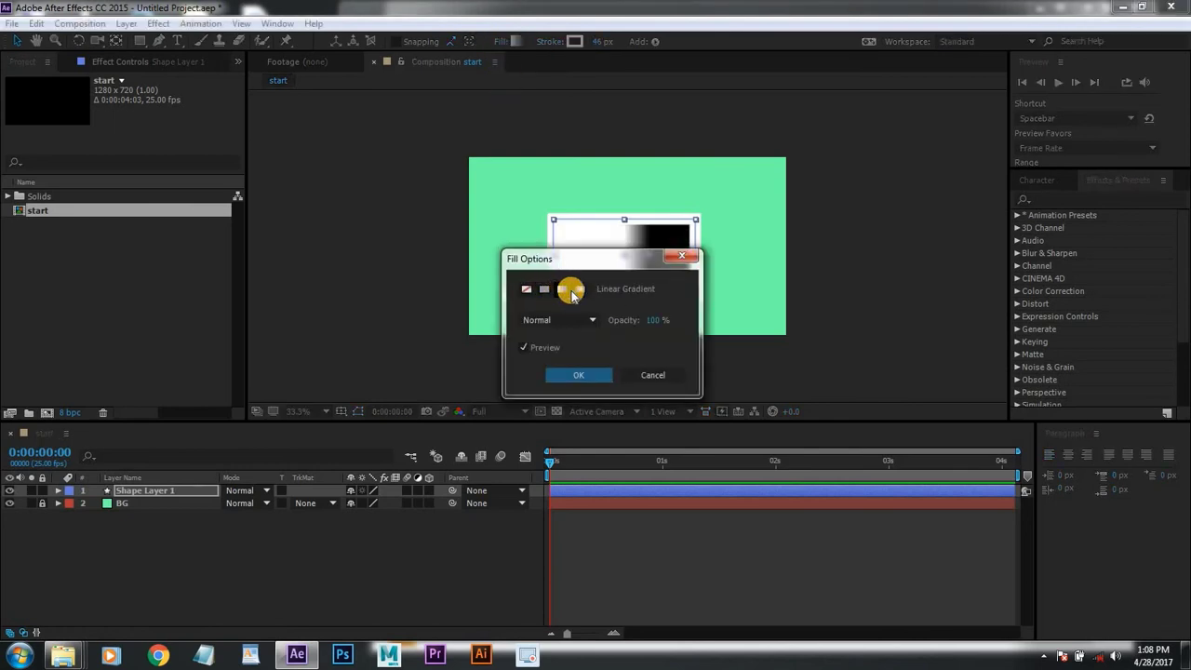
left_click(579, 291)
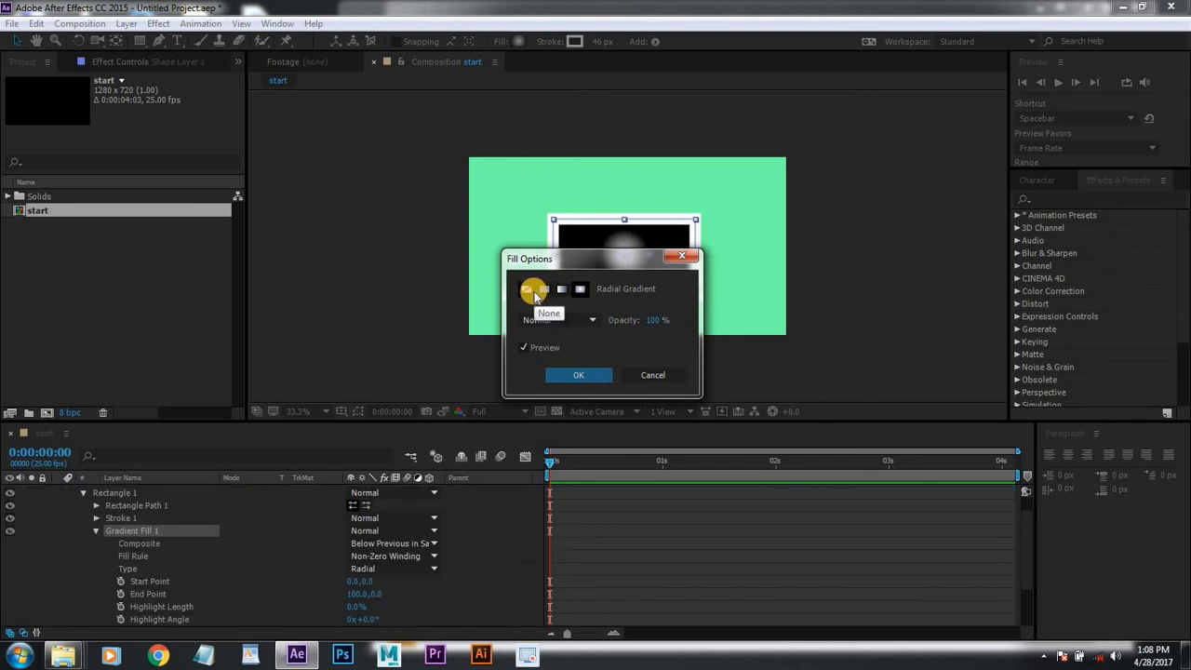
left_click(541, 292)
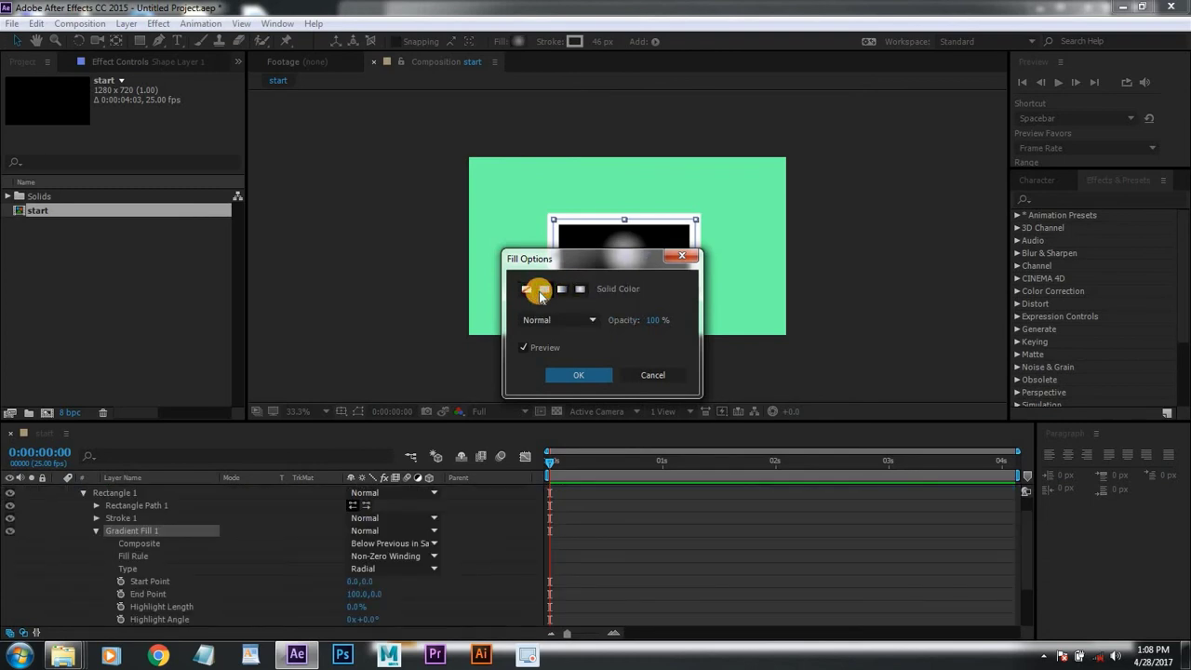
left_click(600, 374)
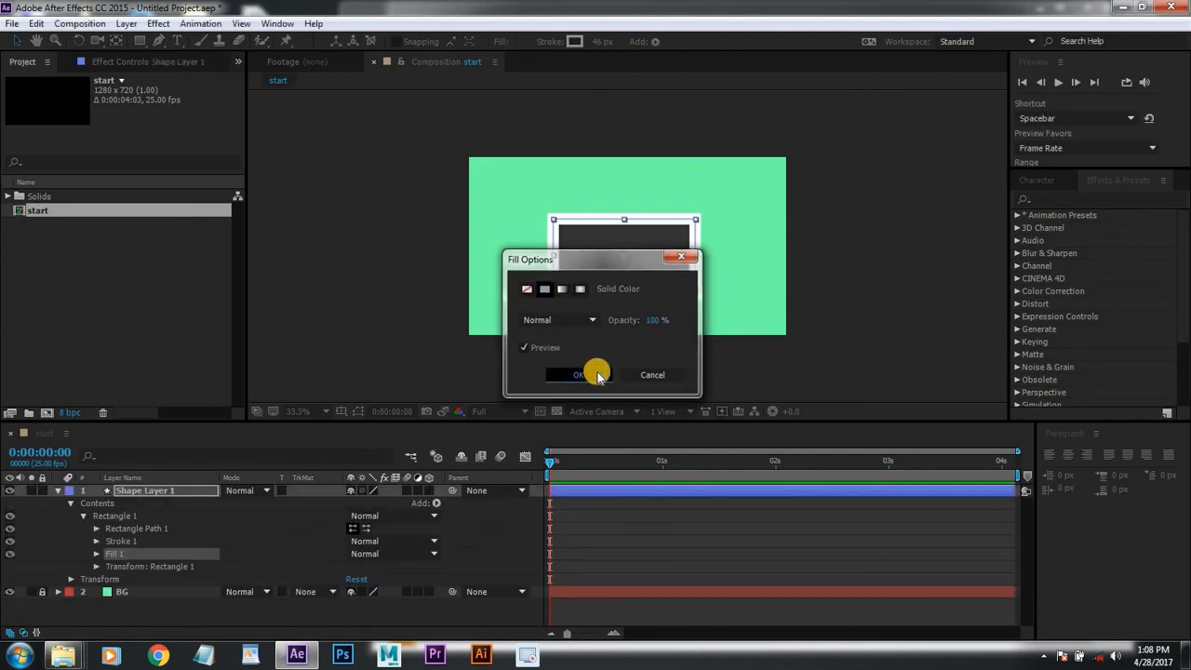
left_click(57, 490)
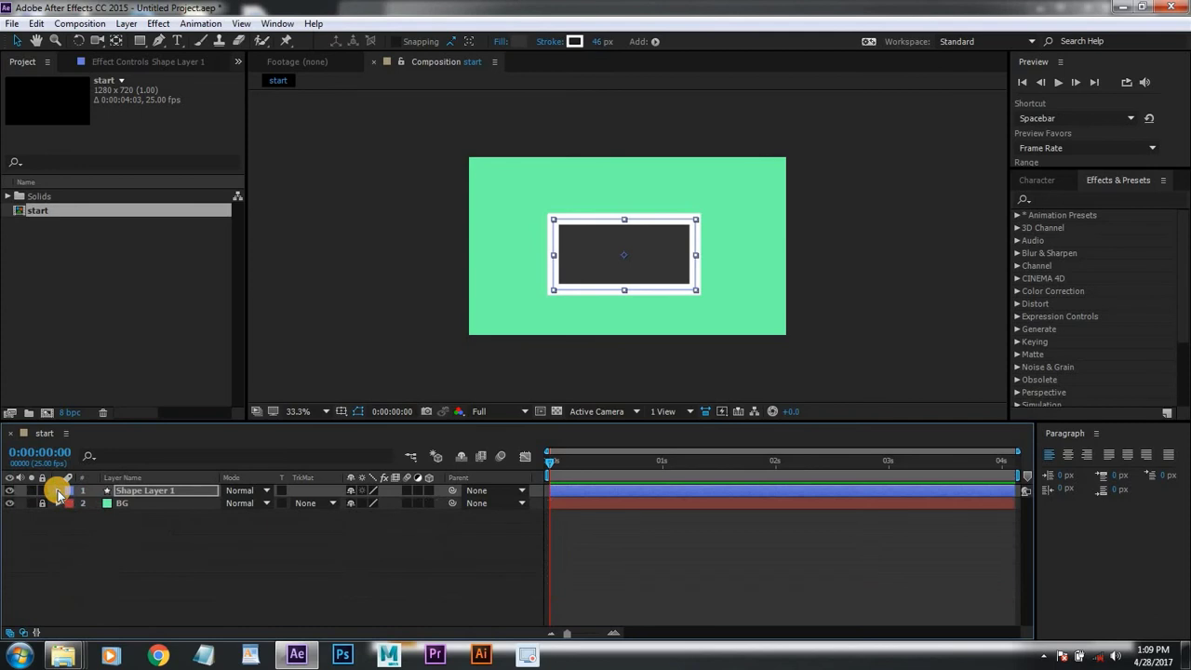
Step: Deselect and reselect the rectangle, and nudge it slightly upward to a position of about 697, 396
left_click(384, 569)
left_click(609, 242)
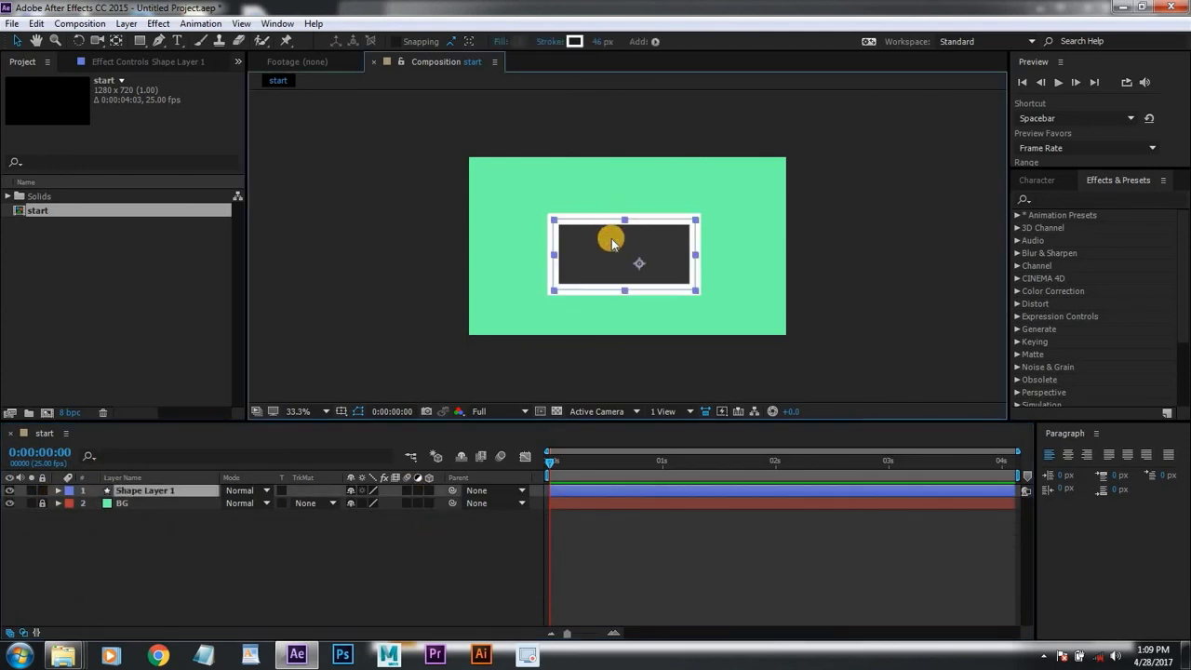
left_click_drag(614, 234, 617, 229)
key("Return")
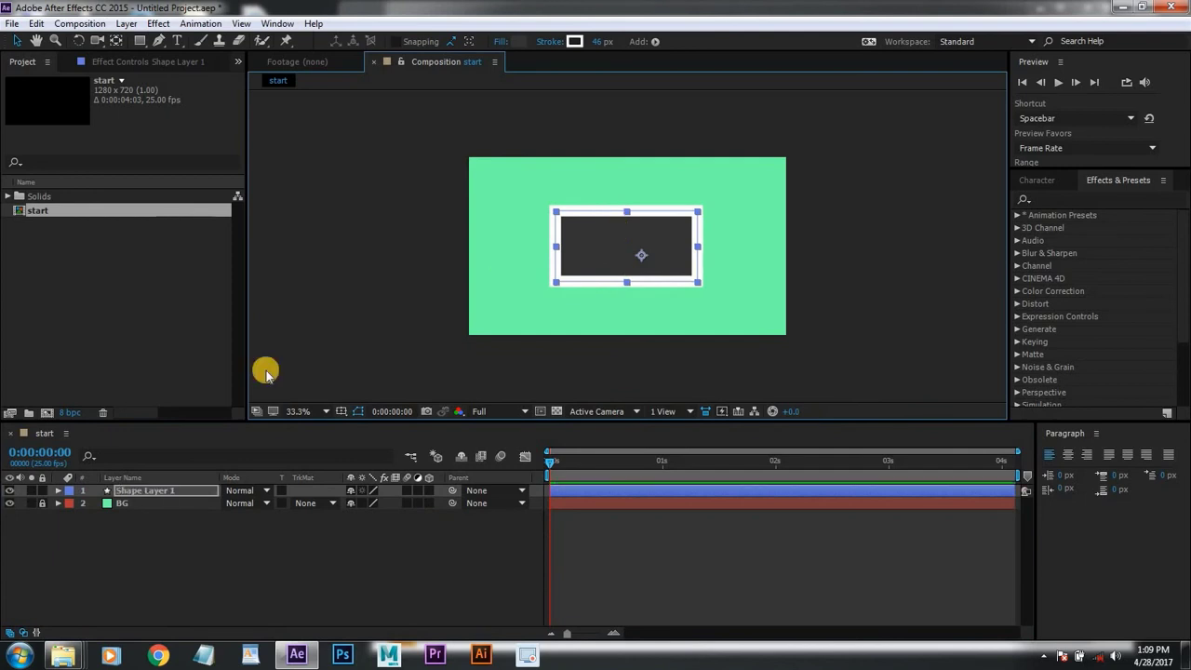
Step: Expand the shape layer's Transform properties with Rectangle 1 collapsed, and enlarge the timeline area
left_click(57, 491)
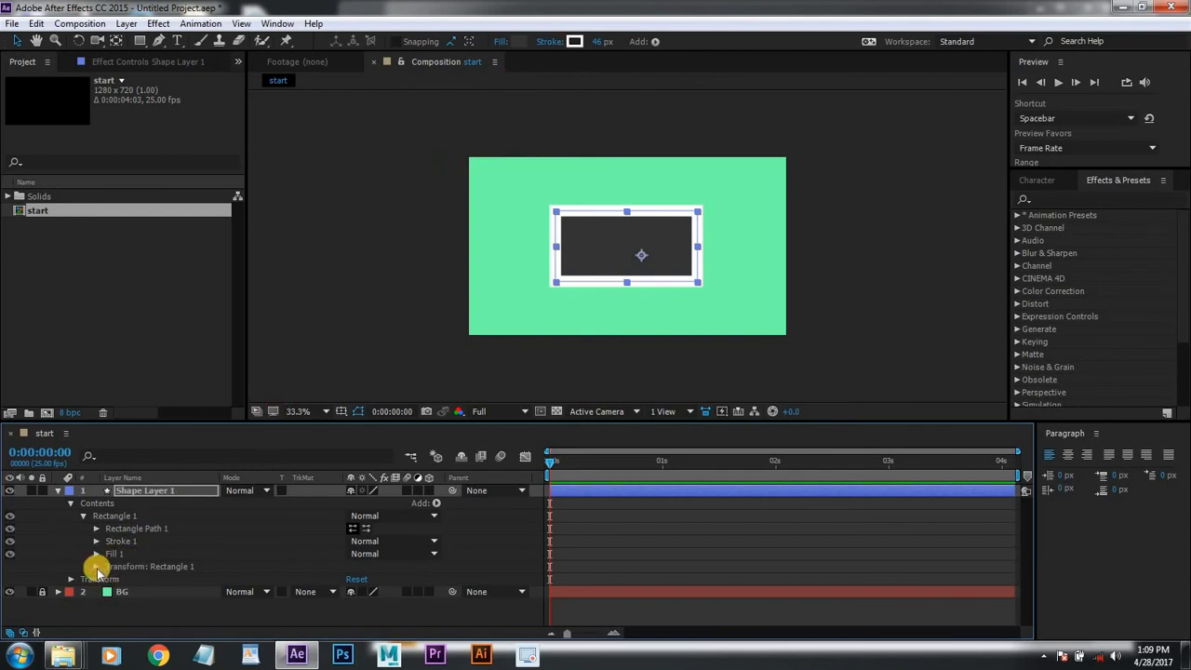
left_click(83, 515)
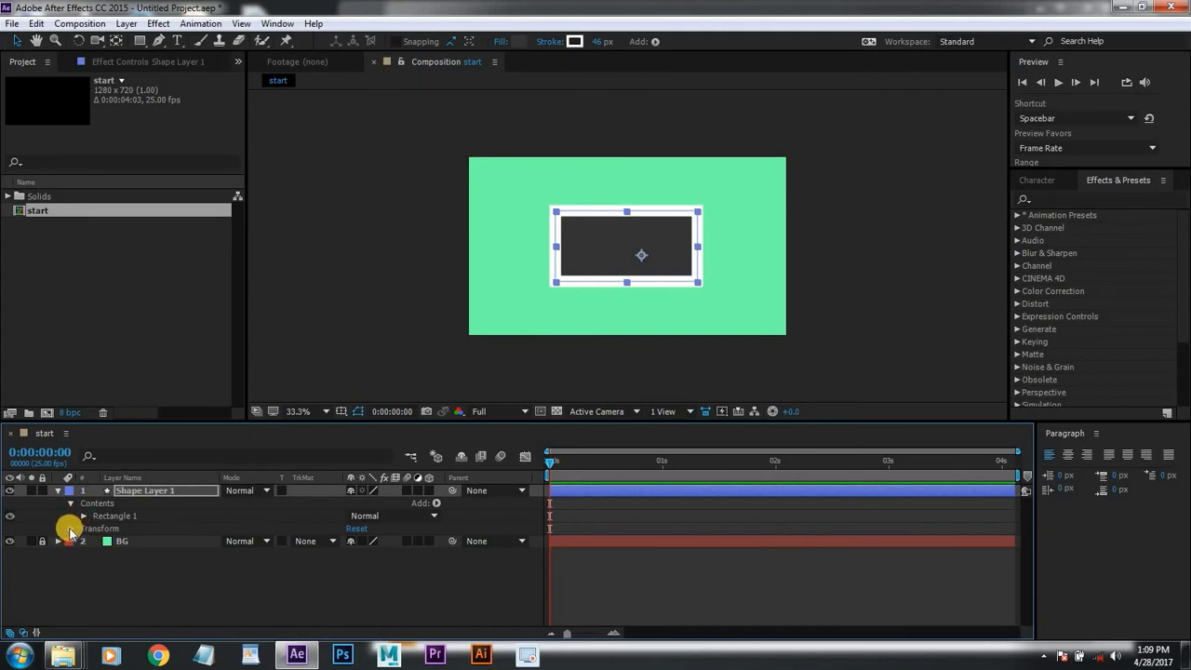
left_click(71, 528)
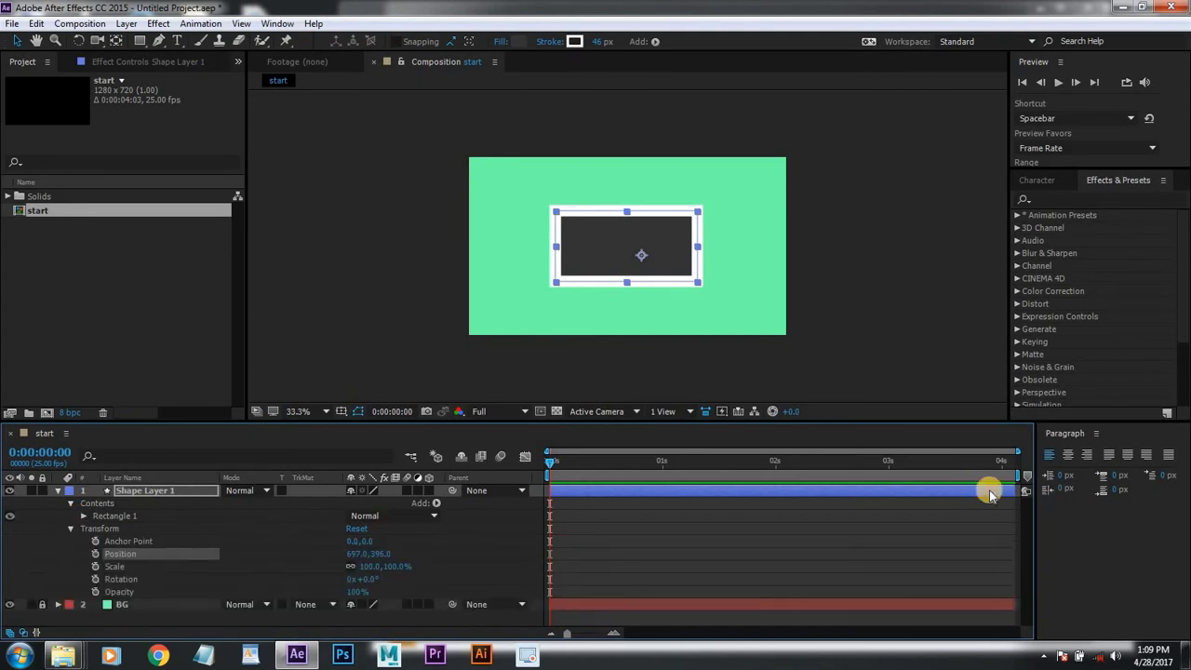
left_click_drag(830, 421, 831, 388)
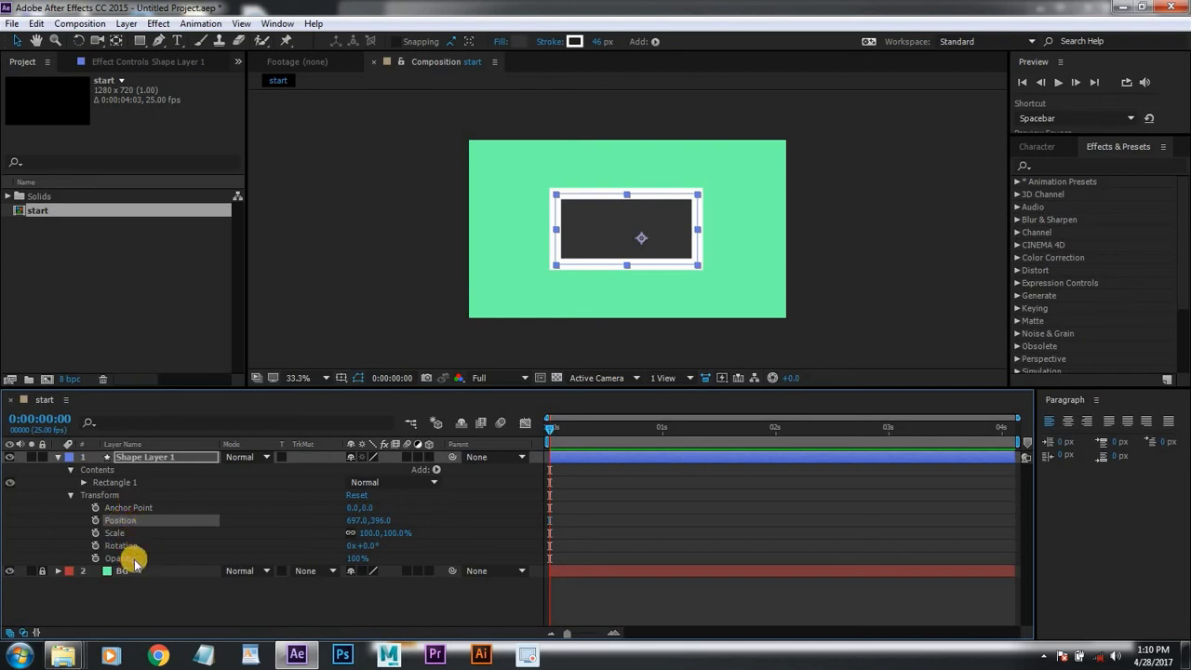
Step: Go through the Anchor Point, Position and Scale properties, and move the rectangle around the composition to about 736, 417
left_click(128, 507)
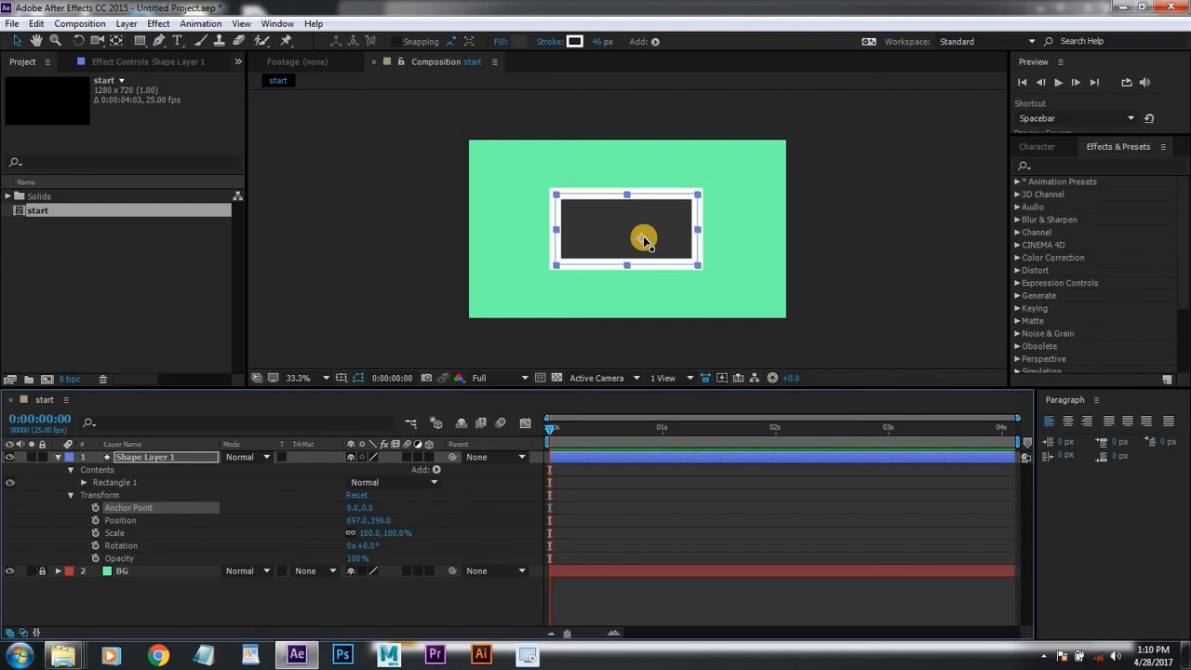
left_click(133, 523)
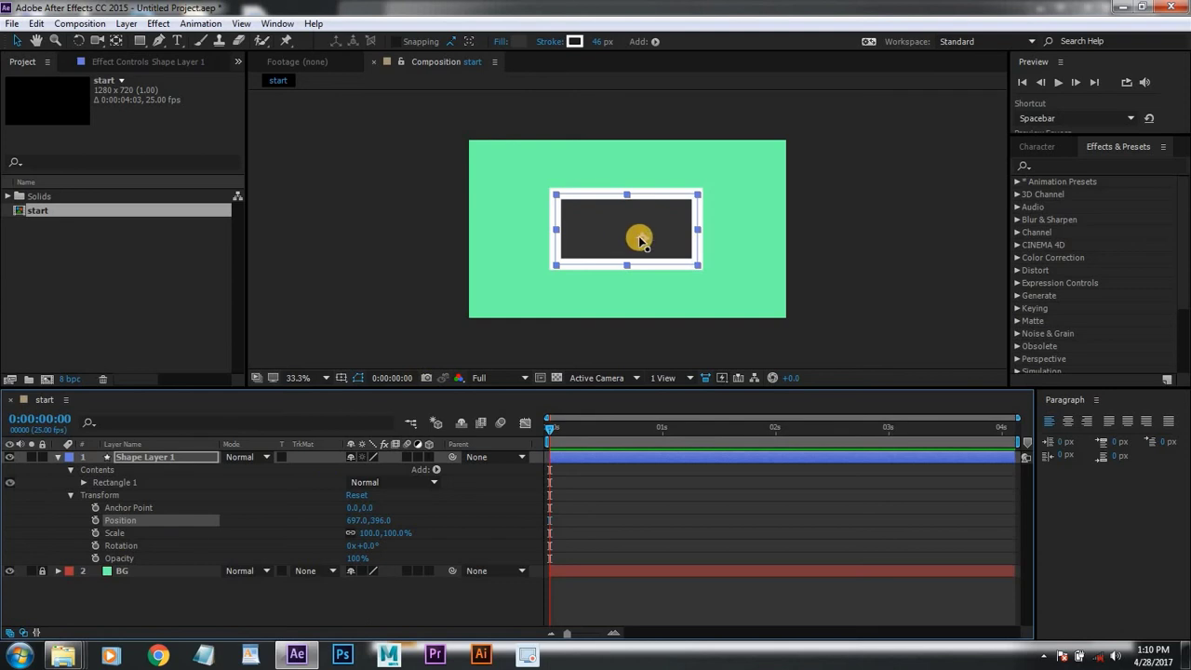
left_click(125, 532)
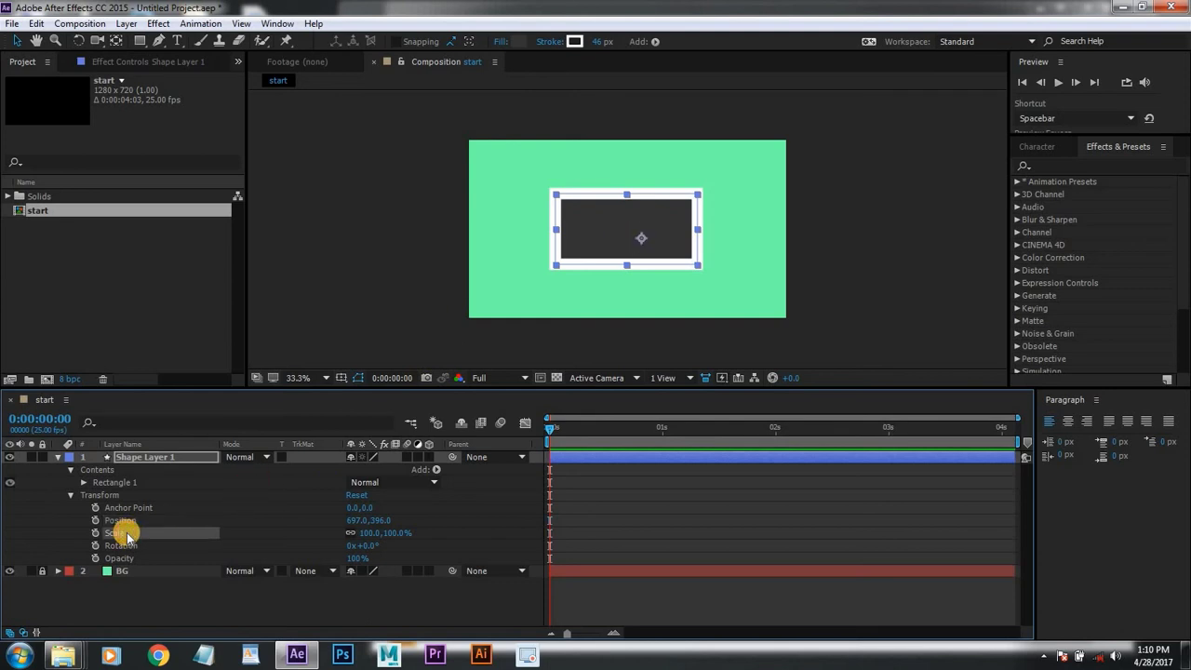
left_click(127, 520)
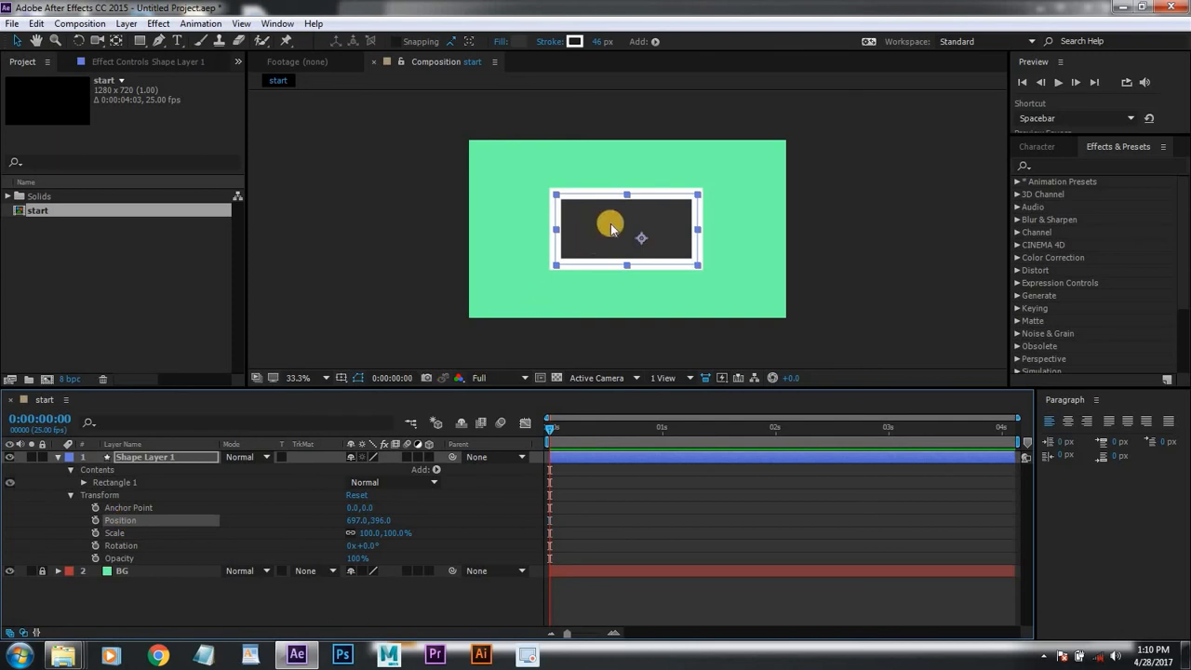
left_click_drag(611, 229, 576, 207)
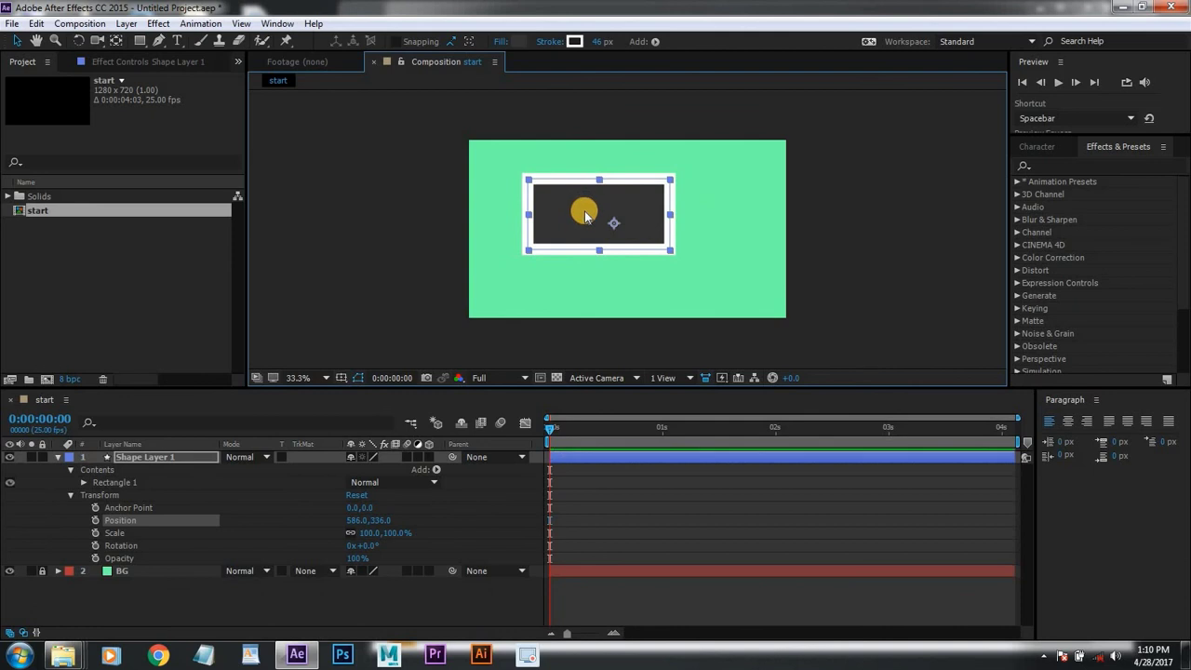
left_click_drag(587, 221, 622, 240)
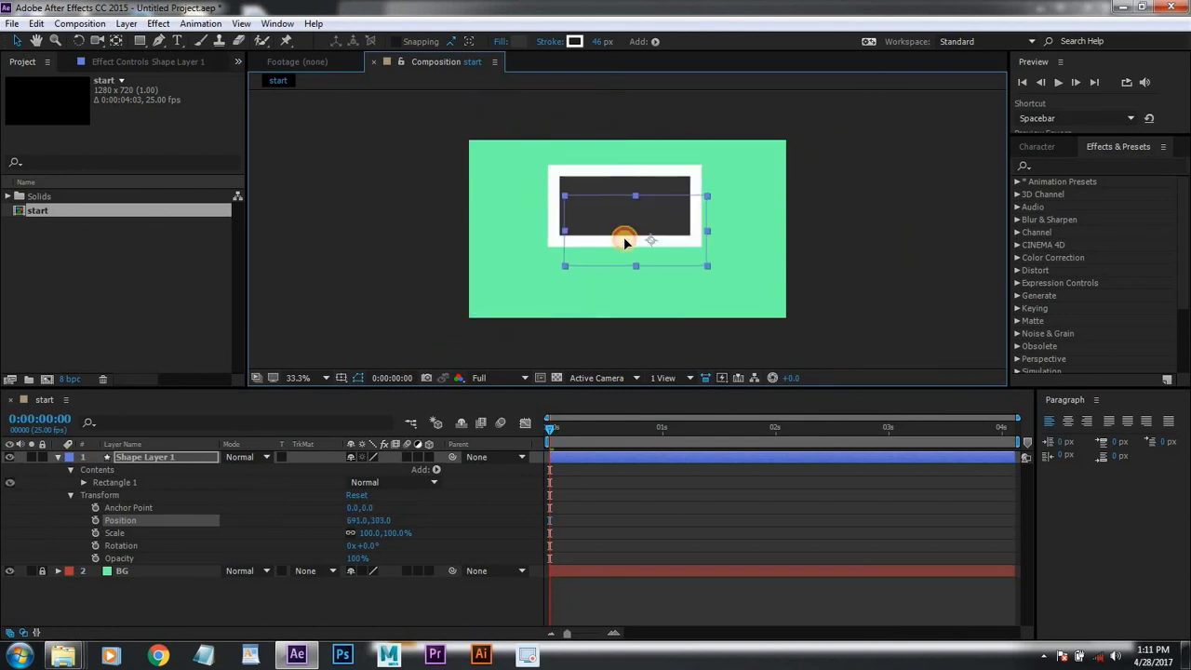
Step: Scale the shape layer to 103% and try out its Rotation and Opacity, leaving them at 0° and 100%
left_click(137, 538)
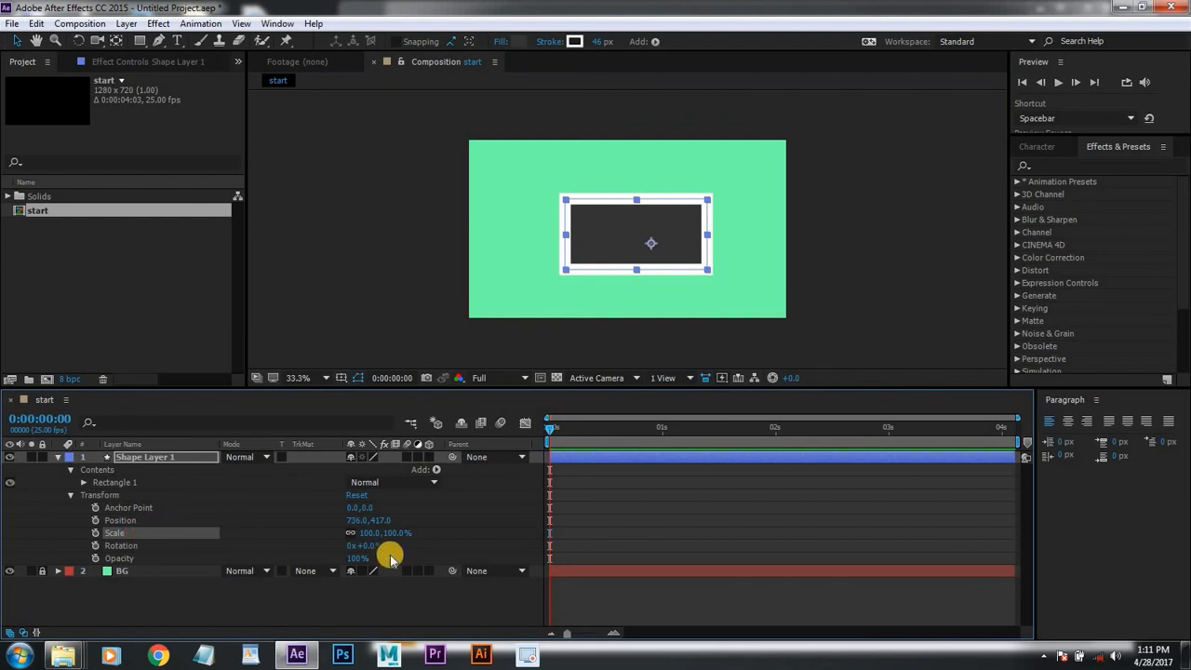
mouse_move(386, 535)
left_mouse_down()
mouse_move(409, 533)
mouse_move(375, 537)
mouse_move(418, 537)
mouse_move(389, 537)
left_mouse_up()
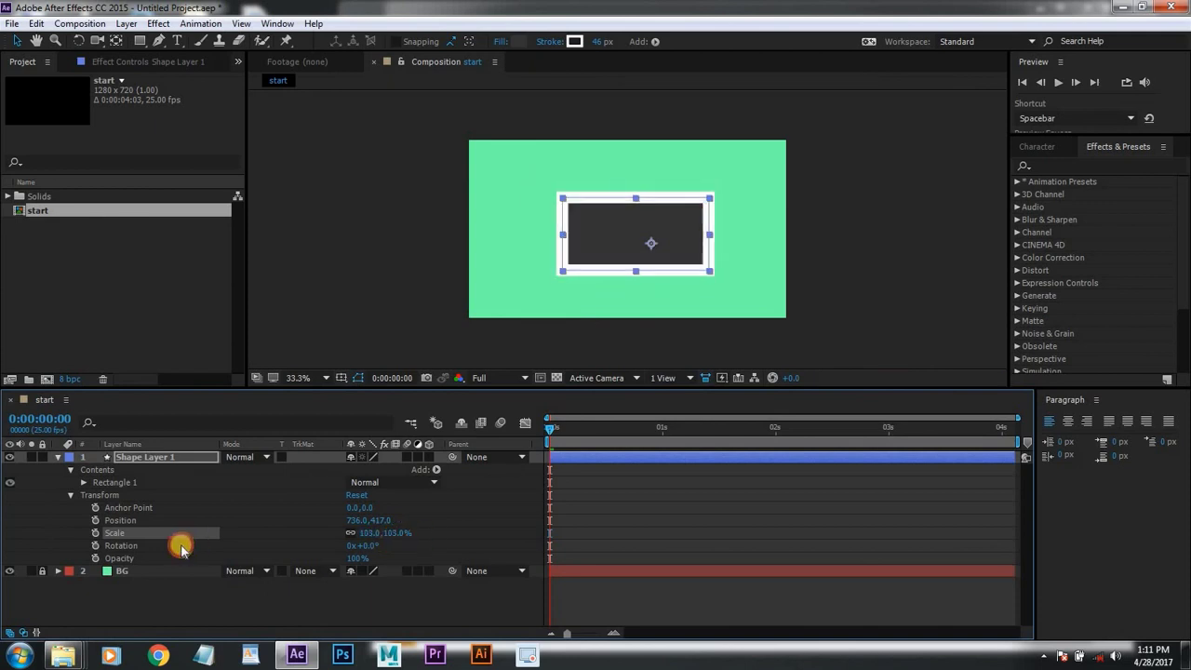
left_click(116, 545)
mouse_move(370, 547)
left_mouse_down()
mouse_move(401, 545)
mouse_move(360, 547)
mouse_move(372, 547)
left_mouse_up()
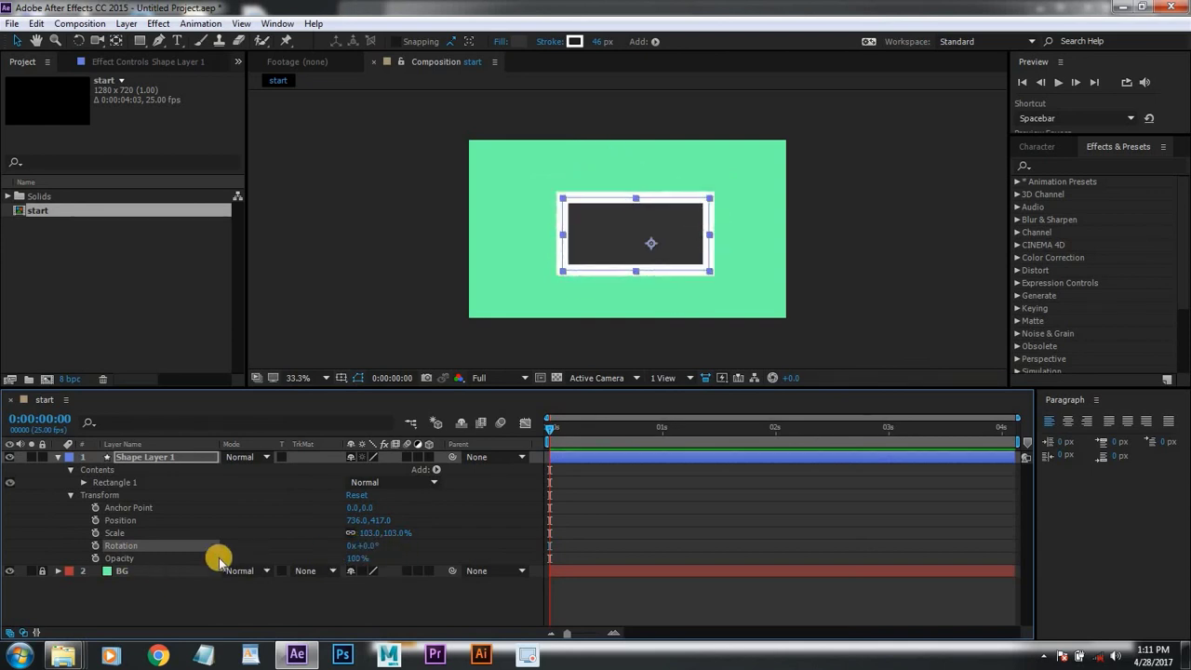
left_click_drag(358, 559, 412, 561)
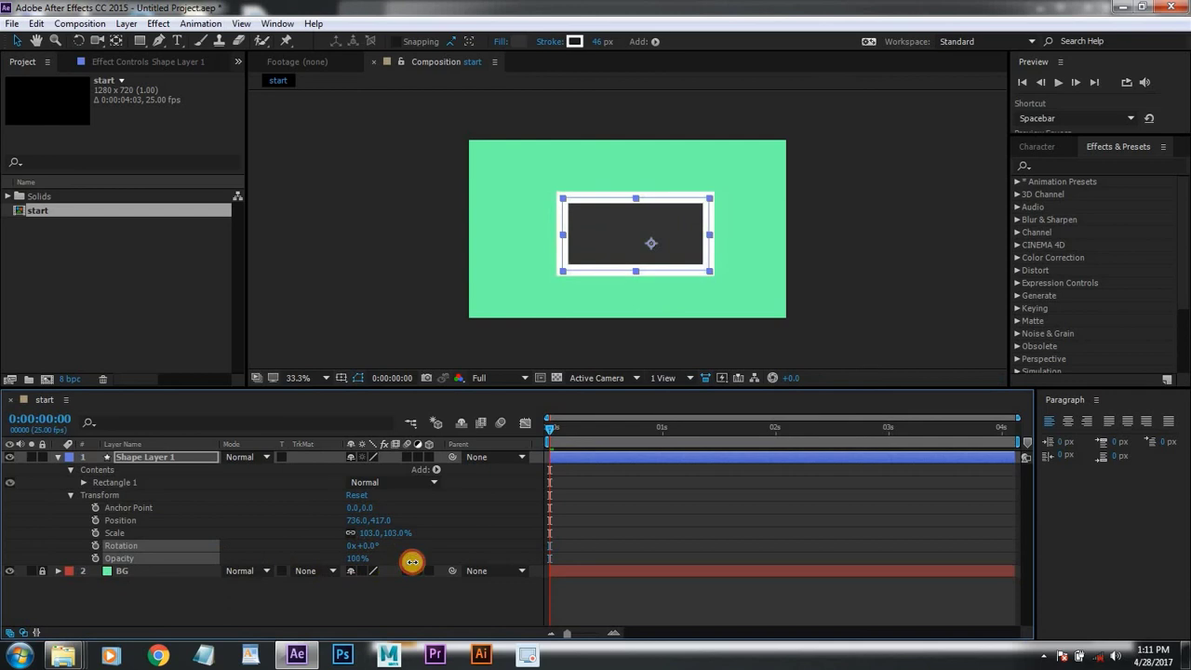
Step: Move the rectangle to about 718, 390 and shift its anchor point to the rectangle's center with the Pan Behind tool
left_click_drag(634, 228, 626, 217)
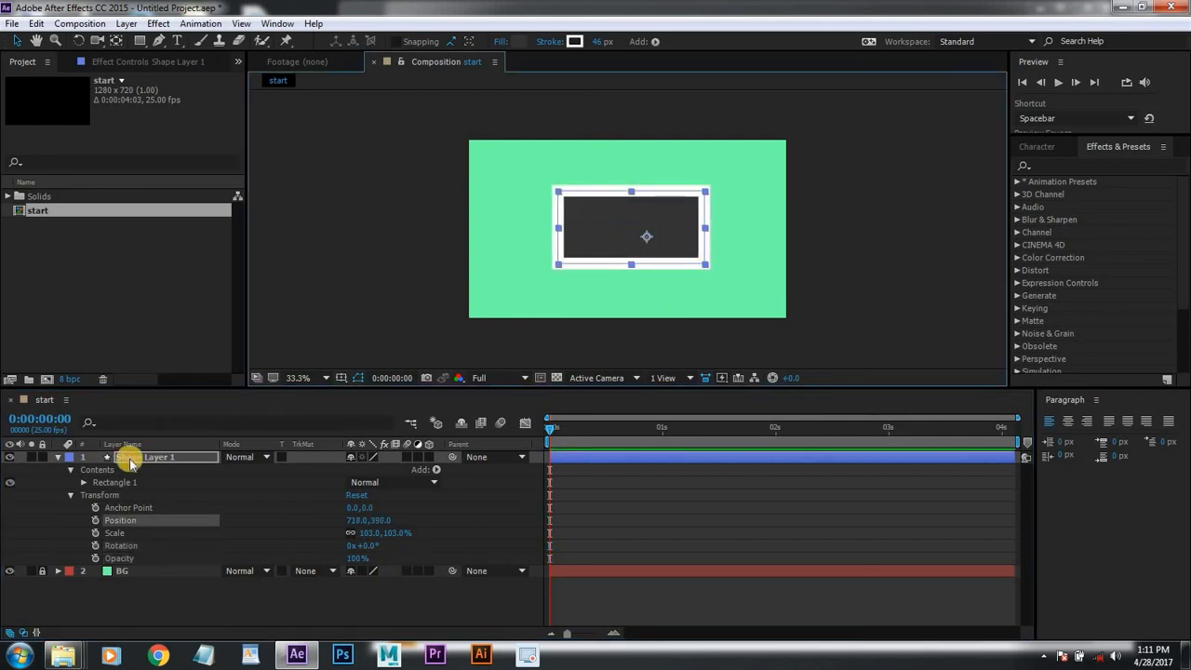
left_click(129, 507)
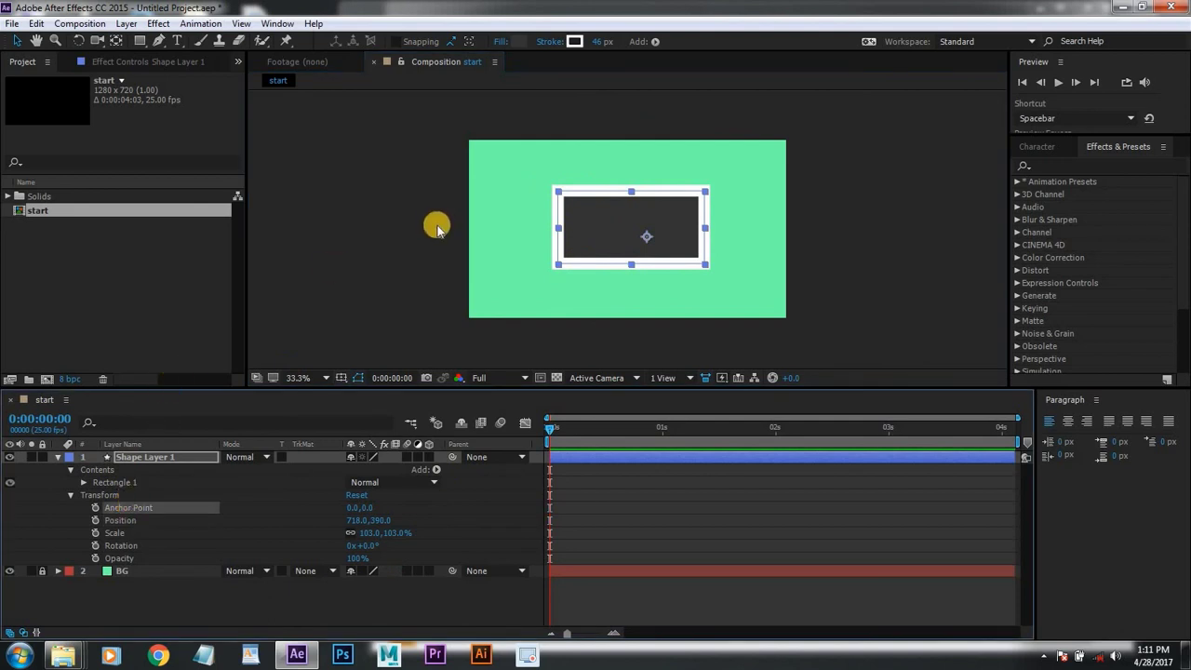
left_click(115, 42)
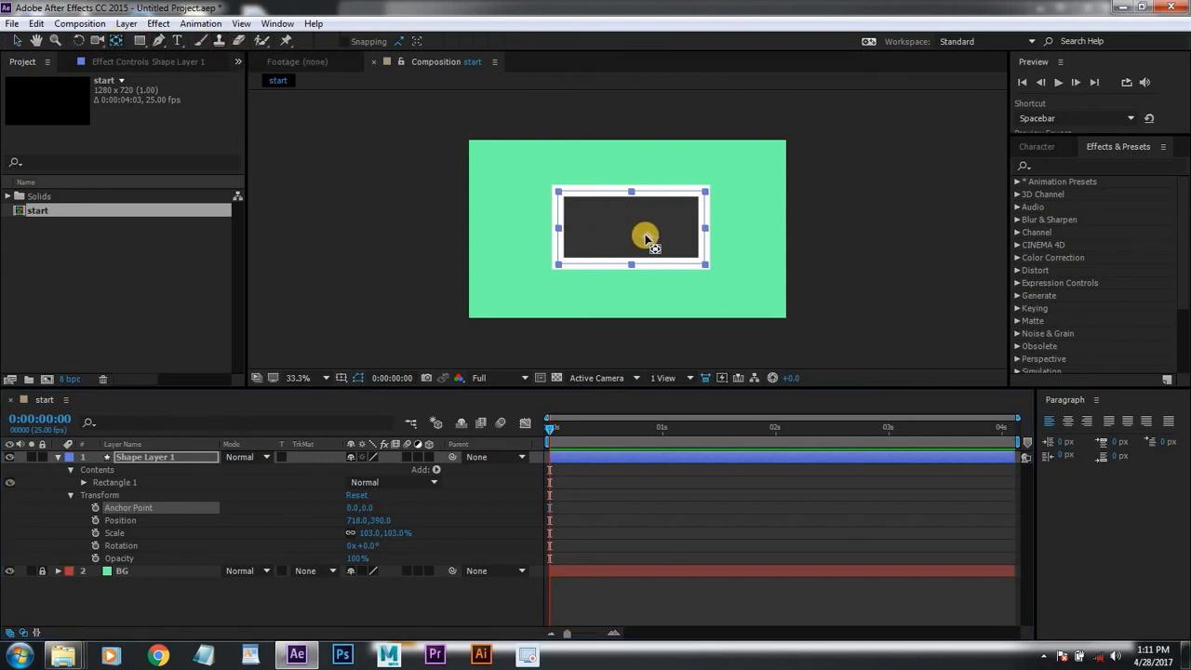
left_click_drag(646, 236, 631, 227)
Step: Enable snapping and snap the anchor point to the rectangle's upper-left corner, trying out the layer's scale from there
left_click(343, 41)
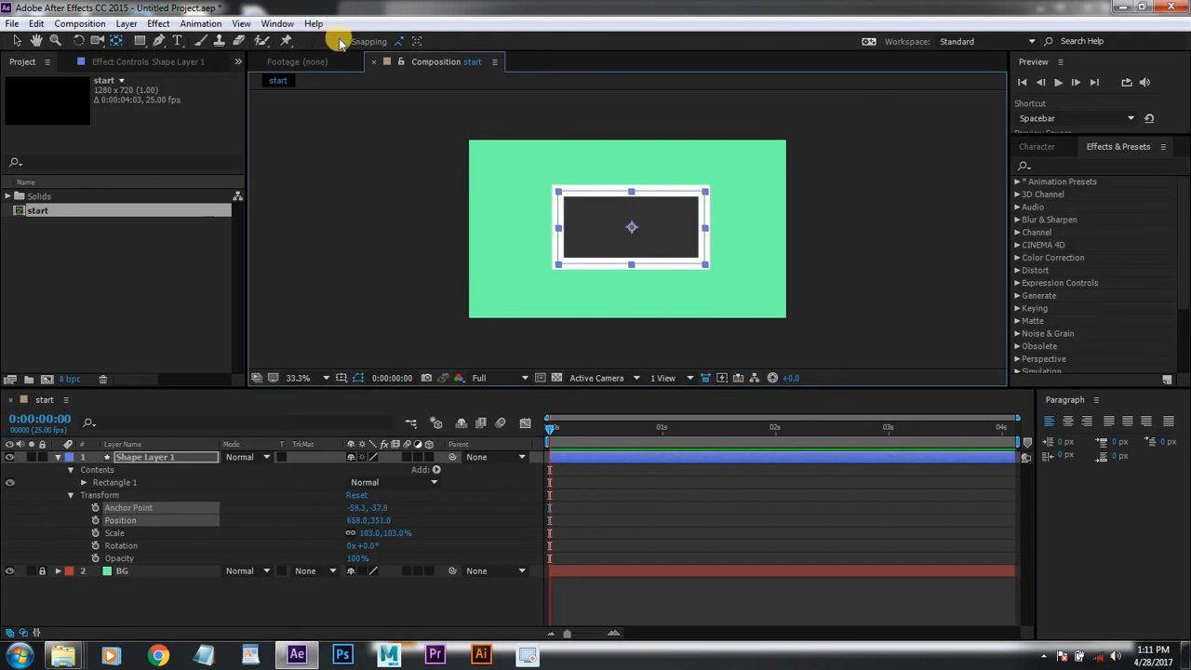
left_click_drag(638, 232, 630, 234)
left_click_drag(581, 202, 563, 200)
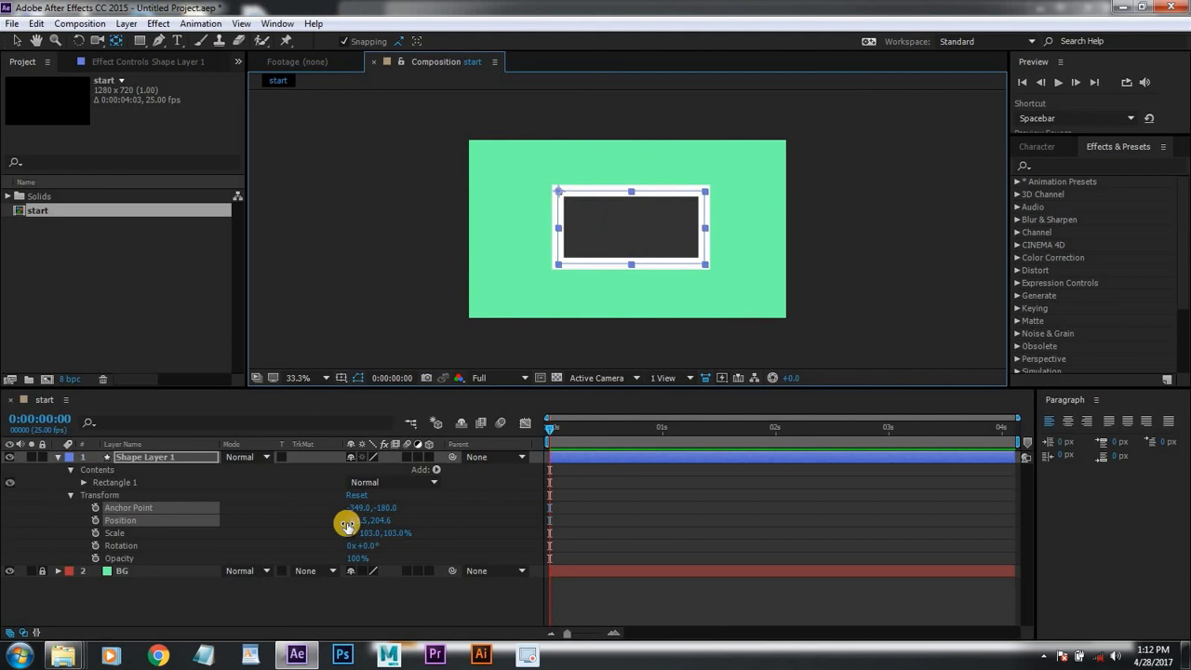
mouse_move(379, 537)
left_mouse_down()
mouse_move(418, 534)
mouse_move(360, 534)
mouse_move(381, 531)
left_mouse_up()
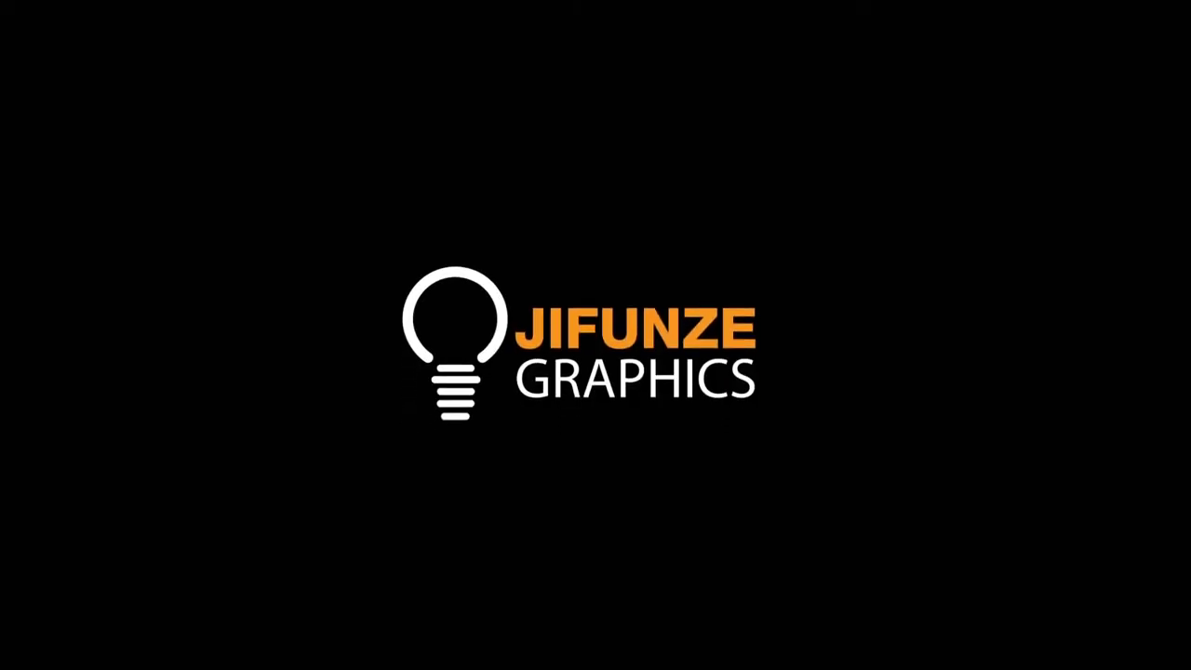